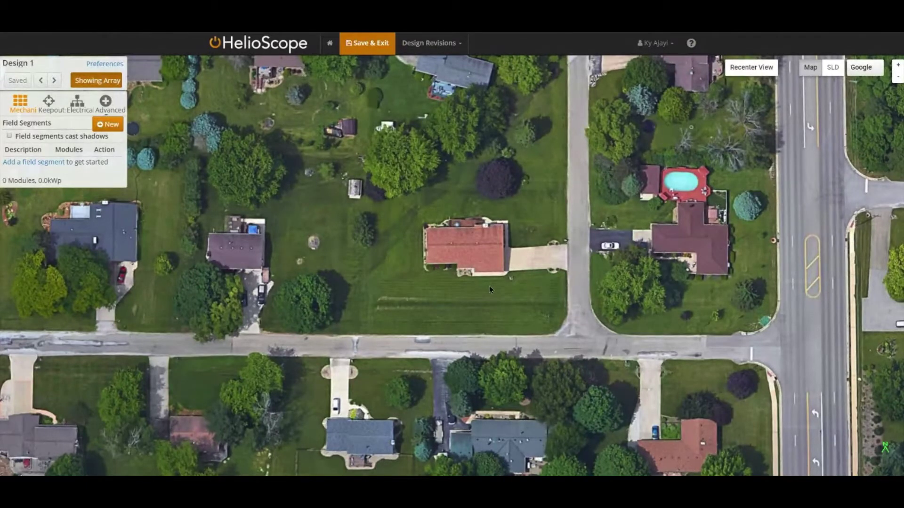
Step: Save and exit Design 1 with the map framed on the red-roofed house
scroll(489, 287, up, 1)
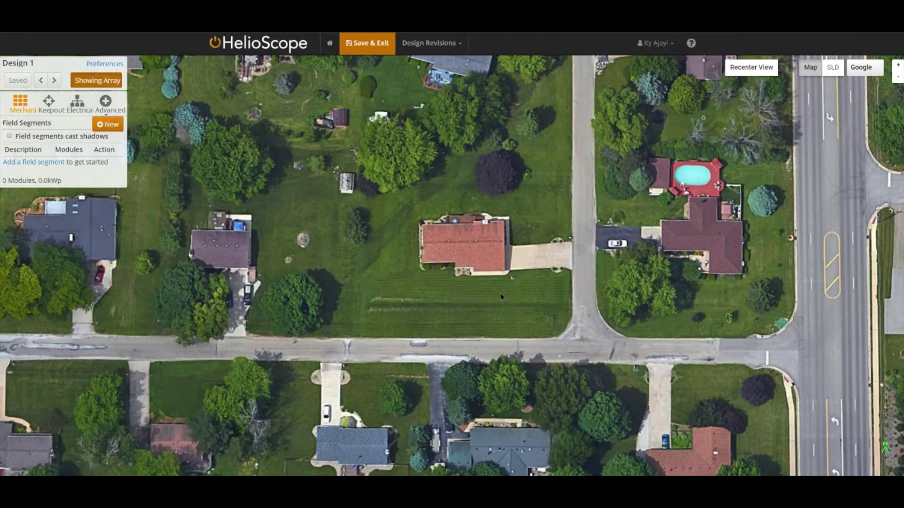
scroll(489, 301, up, 1)
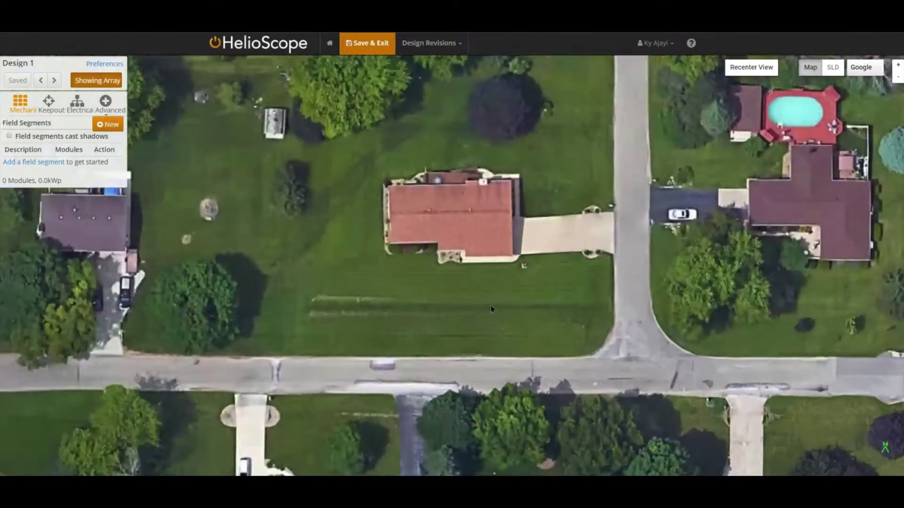
scroll(487, 301, up, 1)
scroll(486, 298, up, 1)
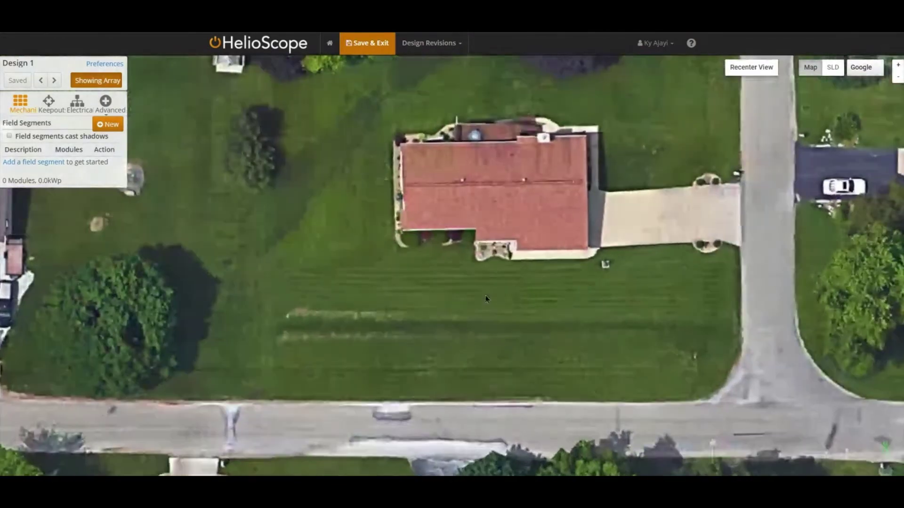
drag(533, 288, 494, 287)
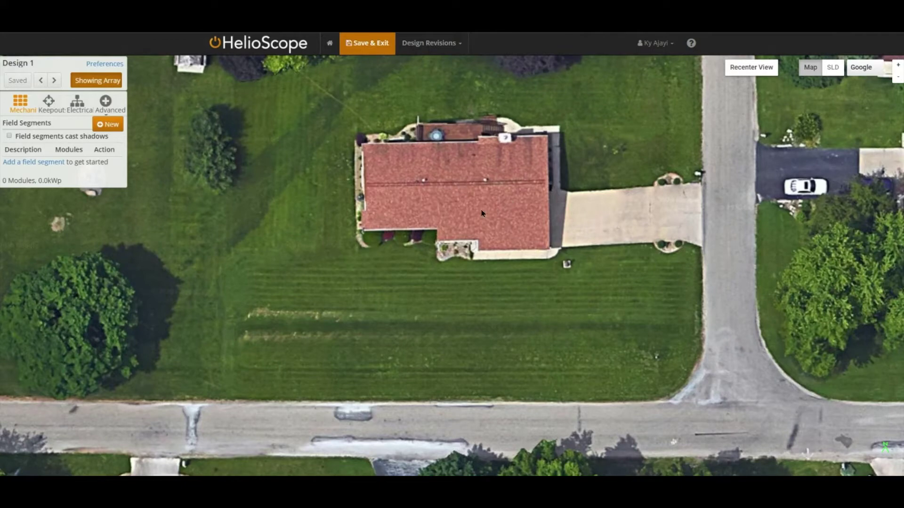
click(371, 45)
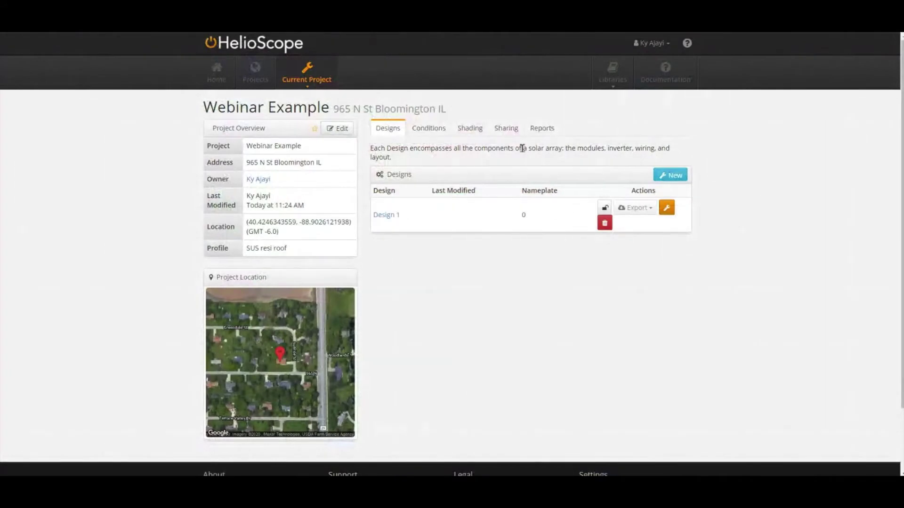
Step: Rename Condition Set 1 after its weather dataset, CENTRAL ILLINOIS RG, NSRDB (tmy3, II), and update it
click(434, 132)
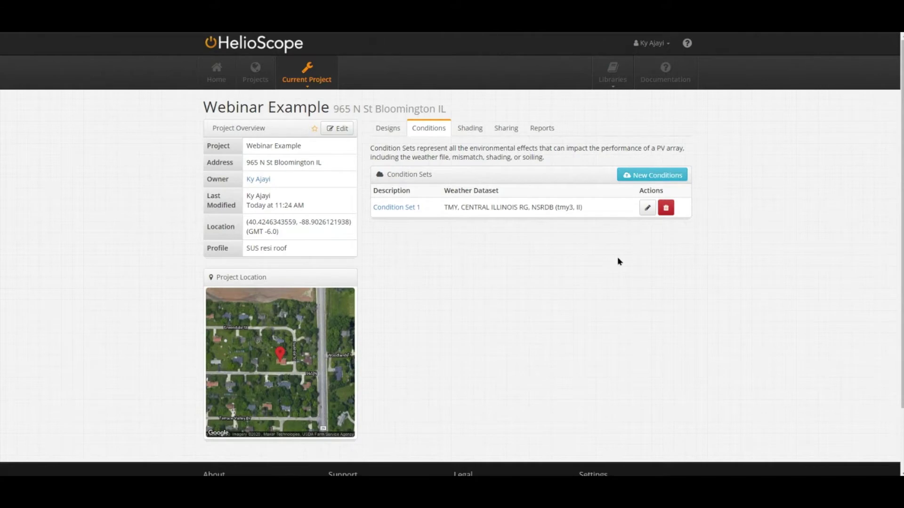
click(648, 209)
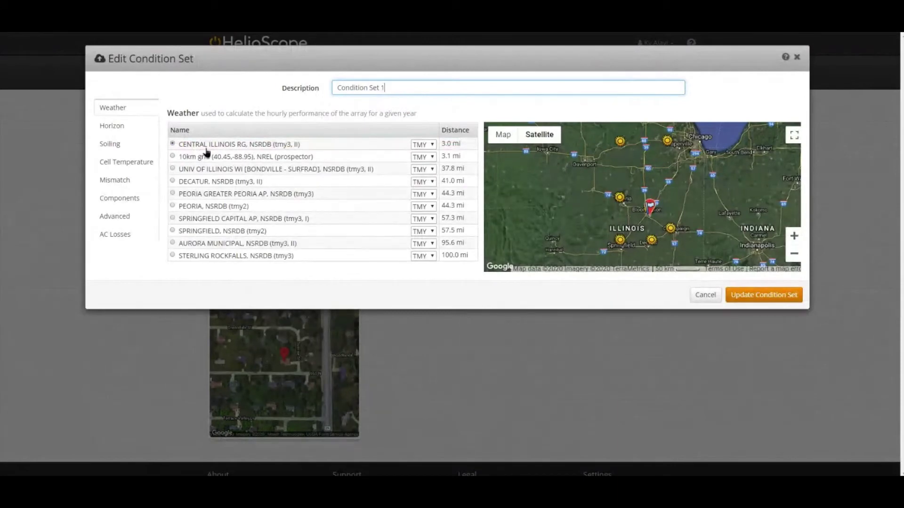
drag(301, 145, 181, 149)
key(ctrl+c)
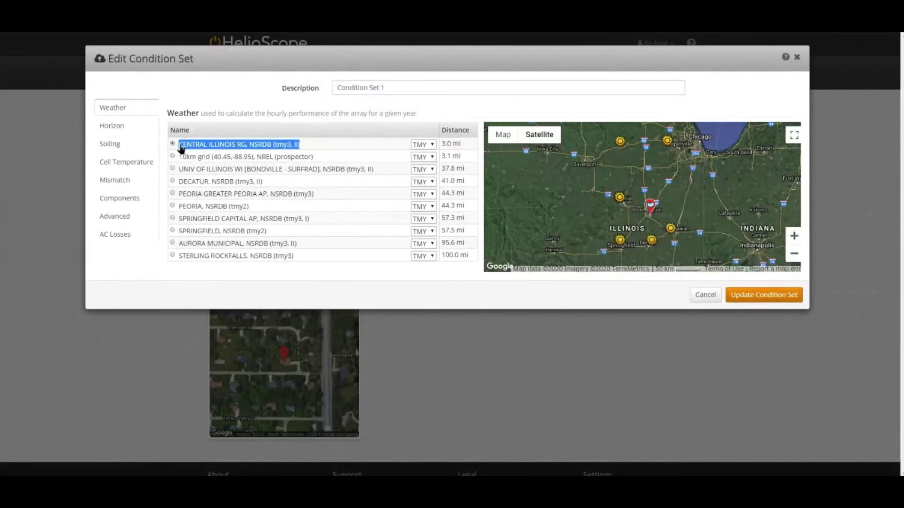
drag(393, 86, 317, 87)
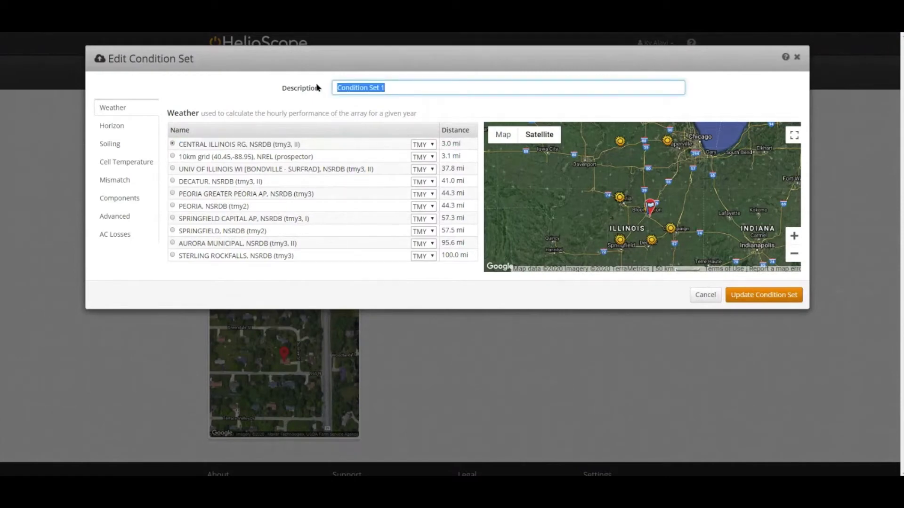
key(ctrl+v)
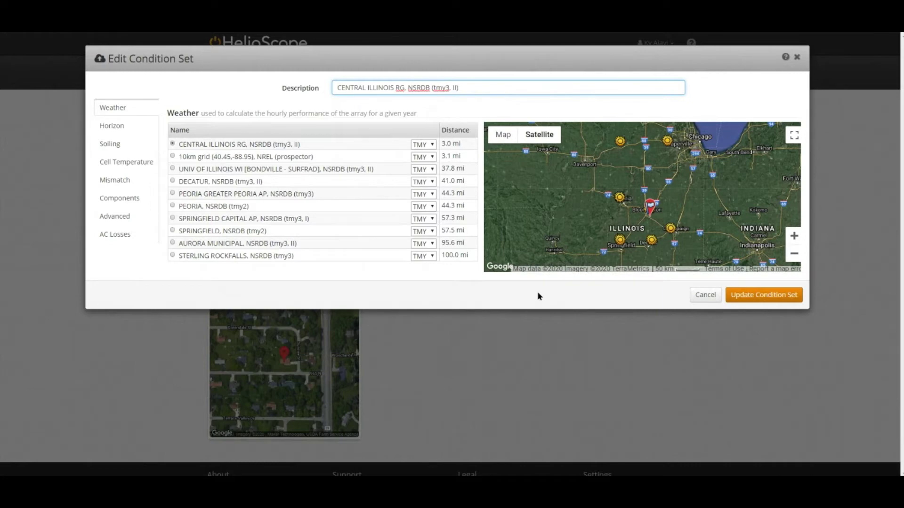
click(776, 295)
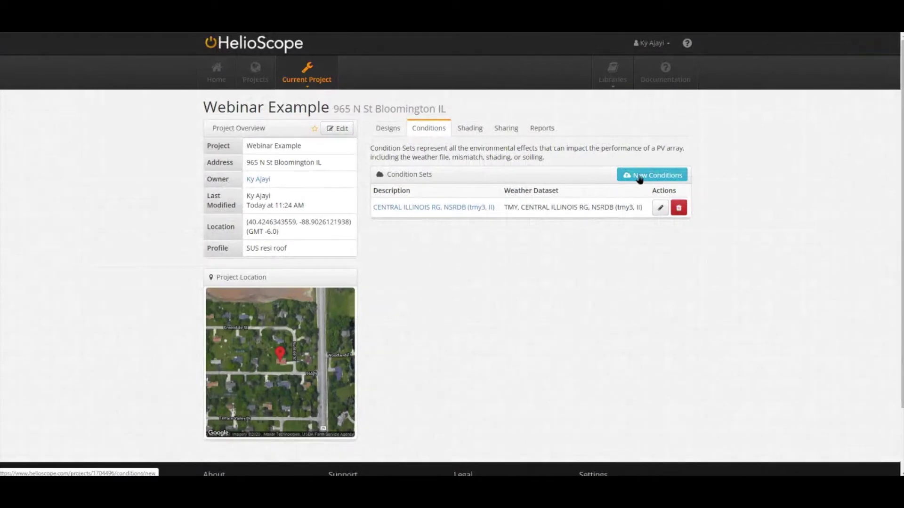
Step: Create a condition set with the UNIV OF ILLINOIS WI [BONDVILLE - SURFRAD], NSRDB (tmy3, II) weather dataset, using the dataset name as its description
click(652, 175)
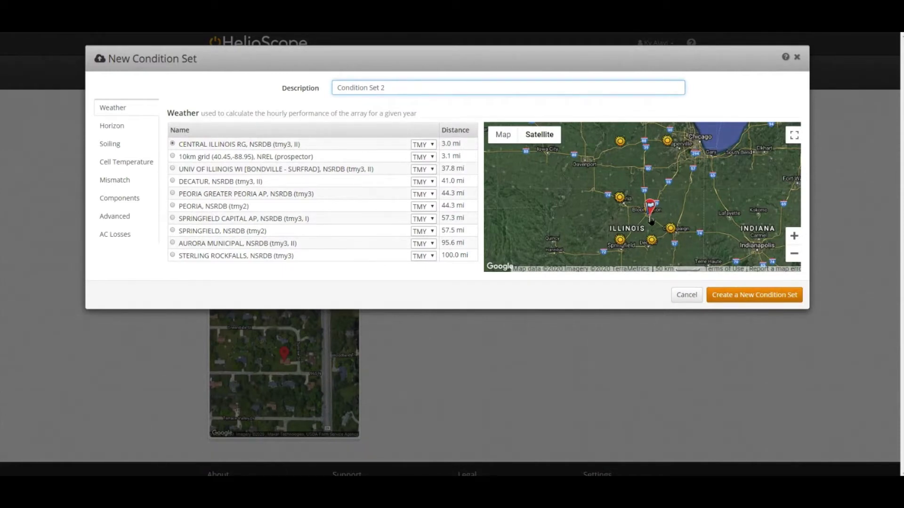
click(794, 236)
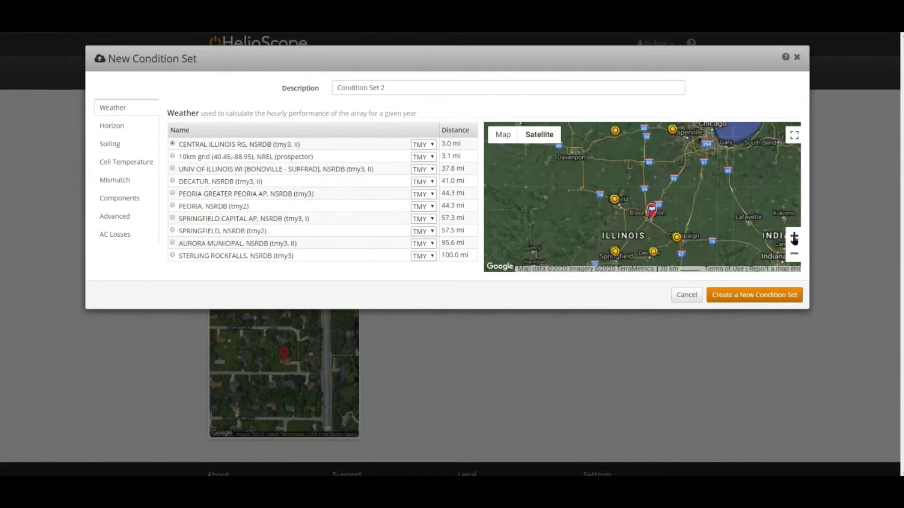
click(794, 237)
drag(693, 251, 687, 204)
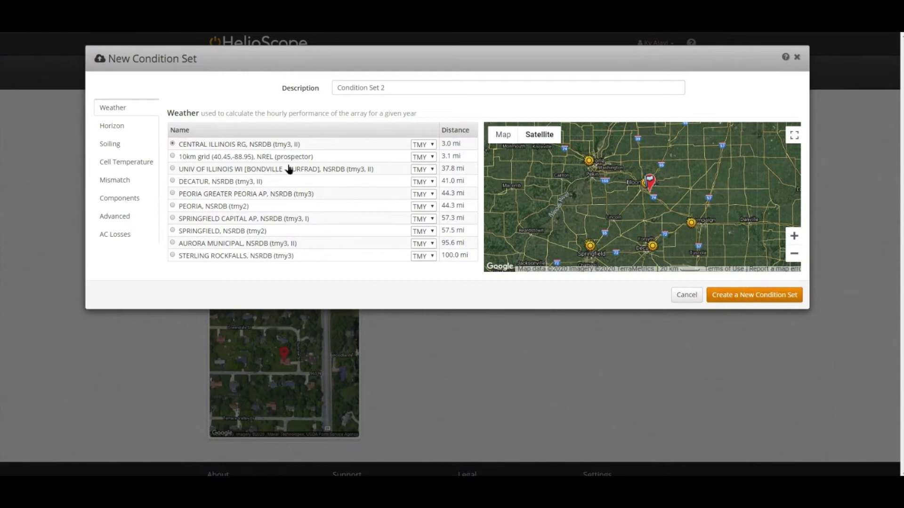
click(190, 170)
drag(371, 171, 181, 178)
key(ctrl+c)
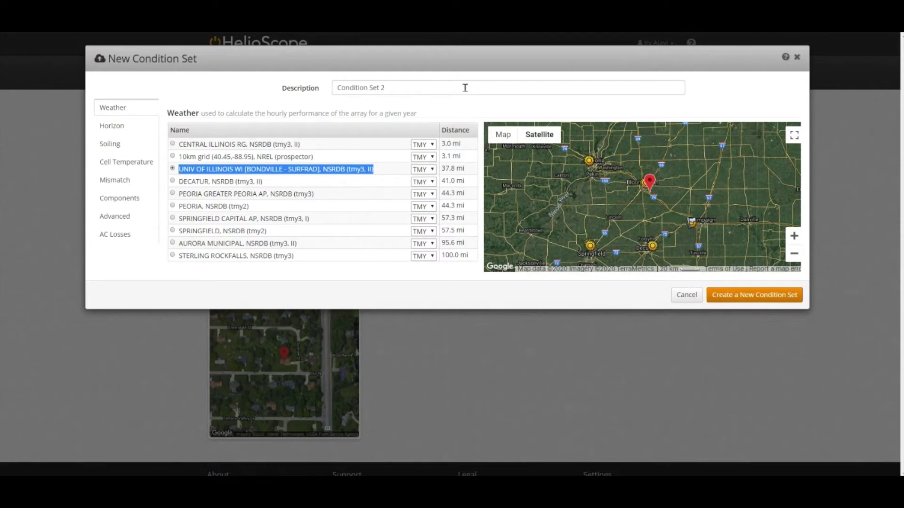
drag(409, 87, 295, 87)
key(ctrl+v)
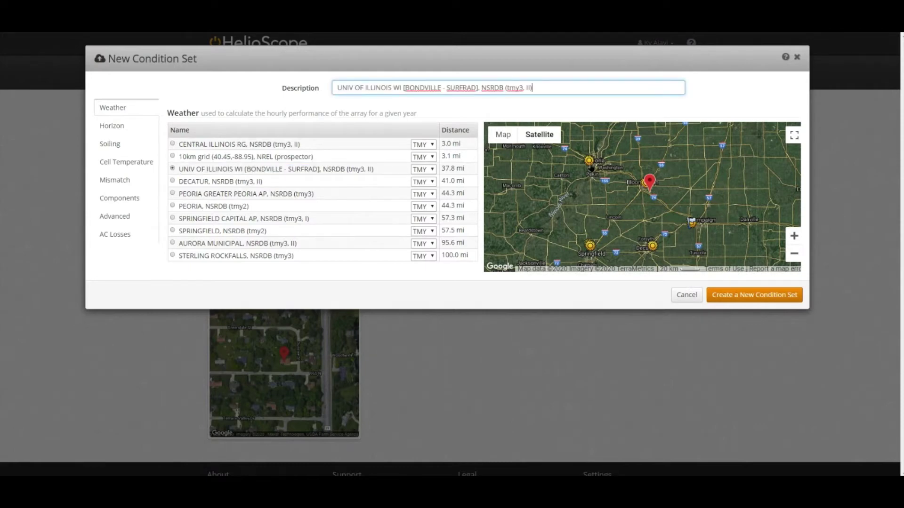
click(774, 294)
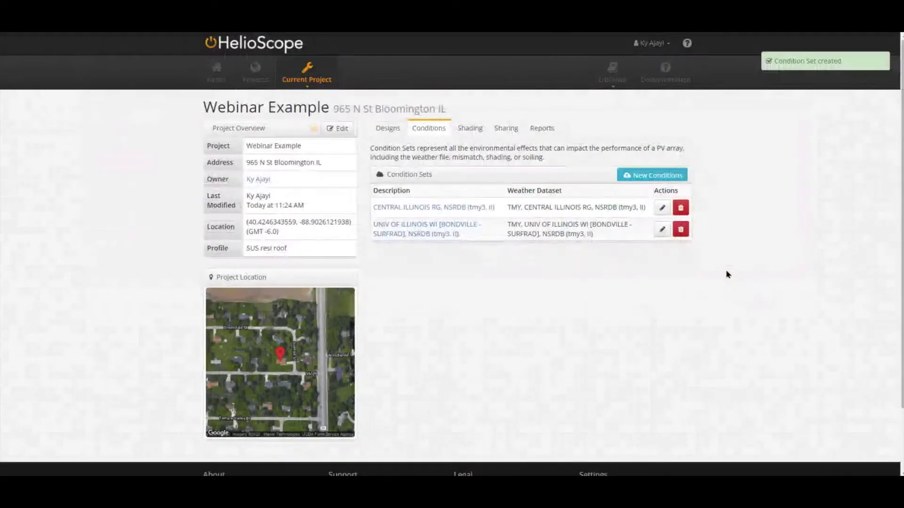
Step: Create a condition set with the PEORIA GREATER PEORIA AP, NSRDB (tmy3) weather dataset, using the dataset name as its description
click(646, 179)
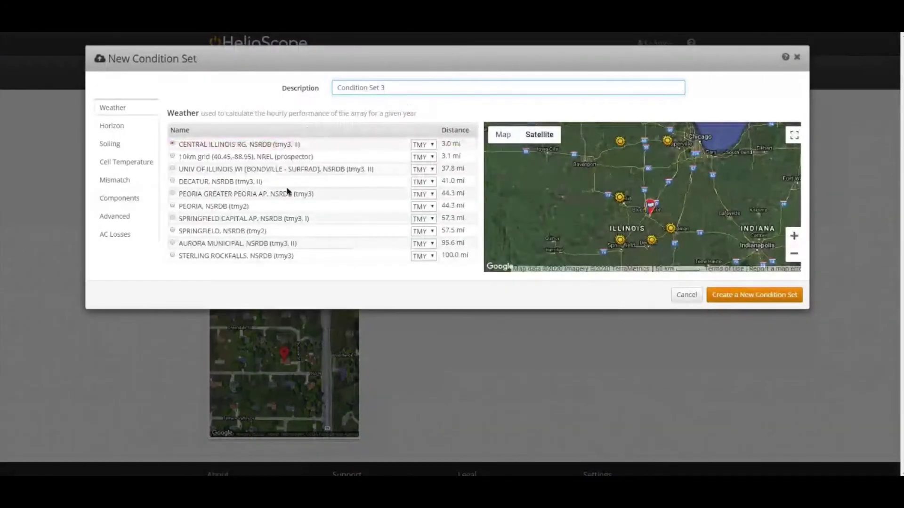
click(237, 184)
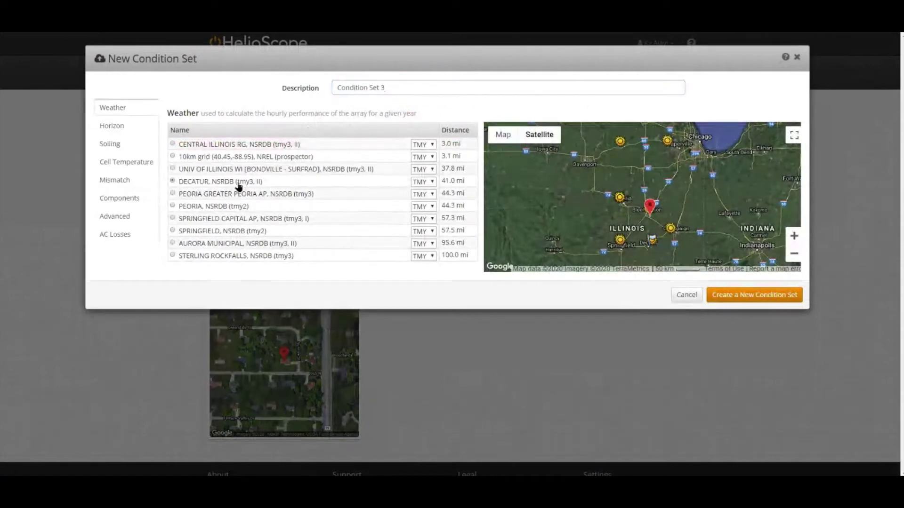
click(247, 194)
click(258, 182)
click(204, 196)
drag(336, 198, 181, 202)
key(ctrl+c)
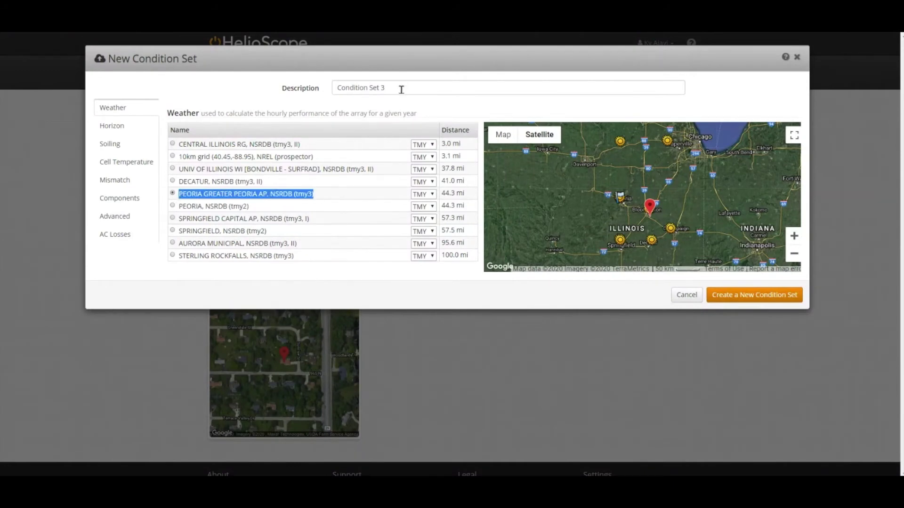
drag(401, 89, 320, 90)
key(ctrl+v)
click(778, 296)
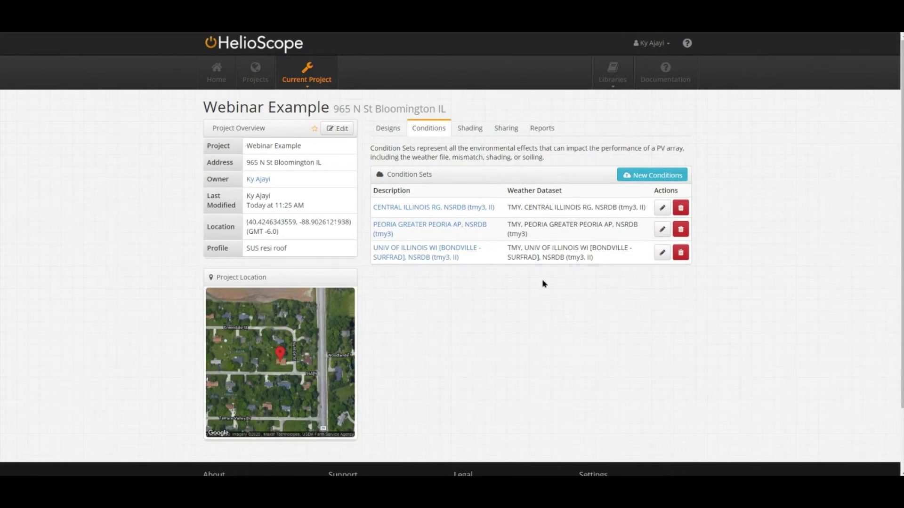
Step: Reopen Design 1 and draw a line keepout about 71 ft long along the roof ridge with a 3 ft setback
click(389, 131)
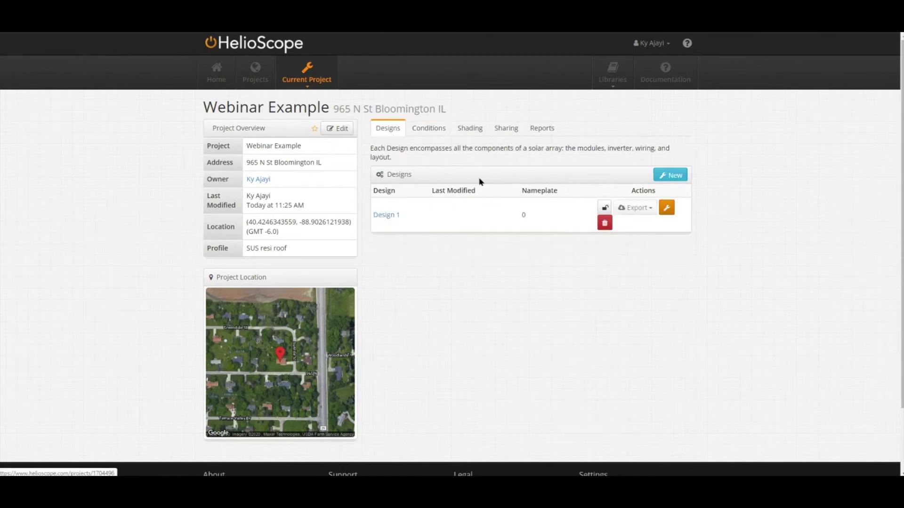
click(659, 213)
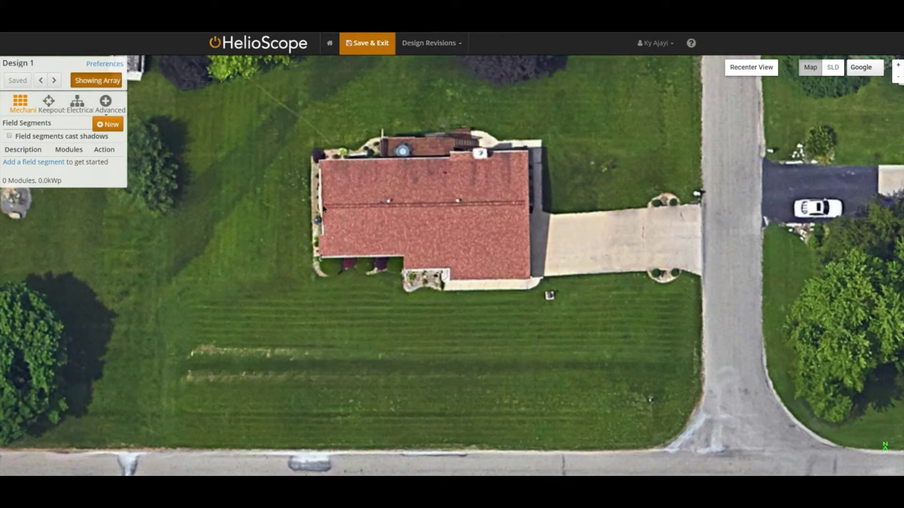
click(54, 104)
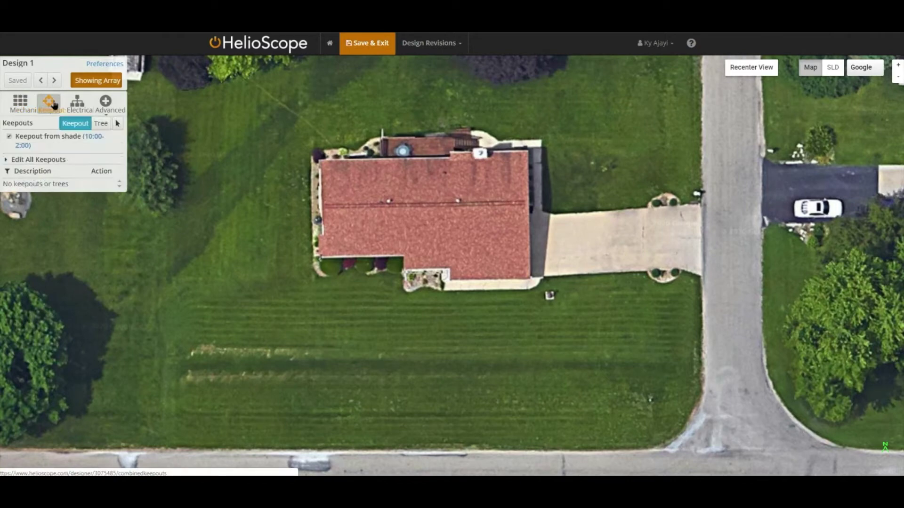
click(323, 206)
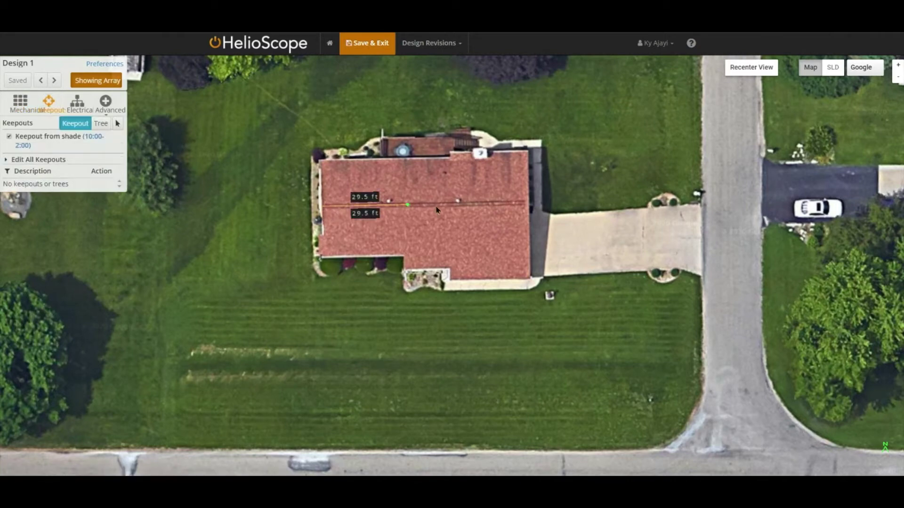
double_click(528, 204)
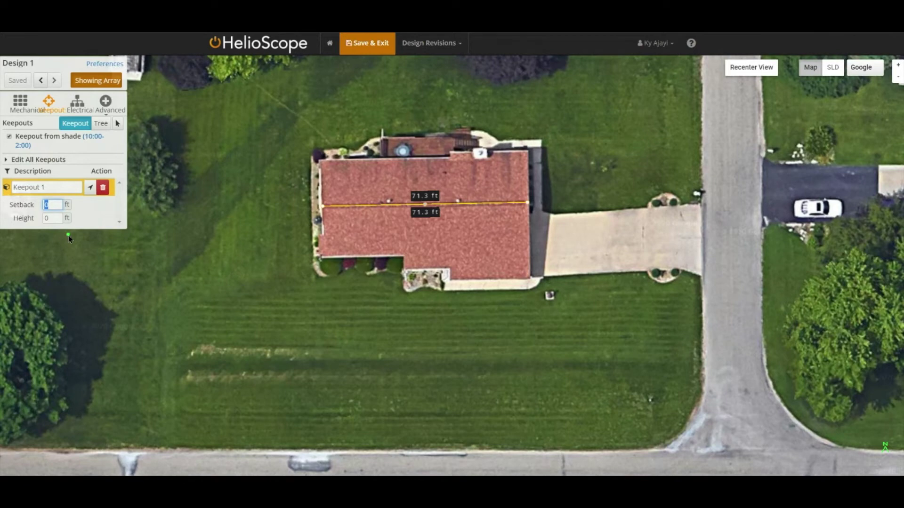
text(3)
Step: Draw keepouts on the south roof face along its east edge, about 26.5 ft, and its west edge, about 10 ft and 6 ft
scroll(388, 242, up, 2)
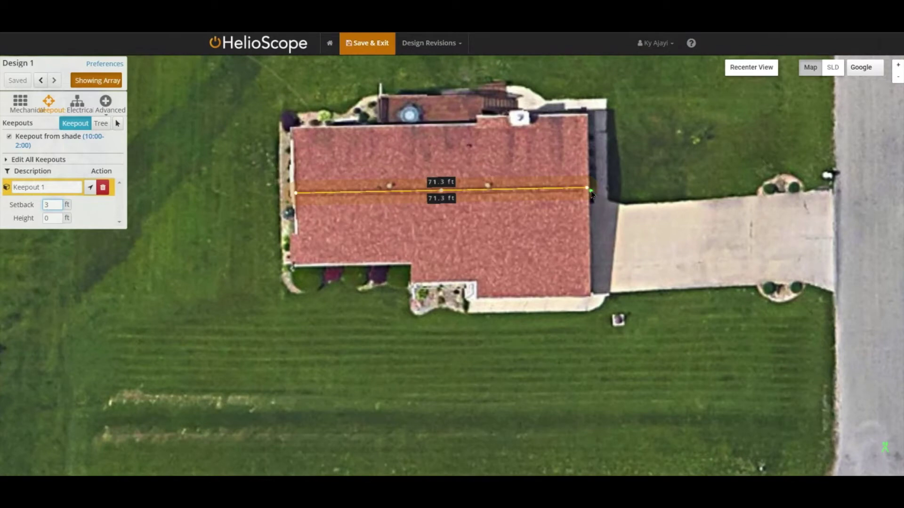
click(588, 189)
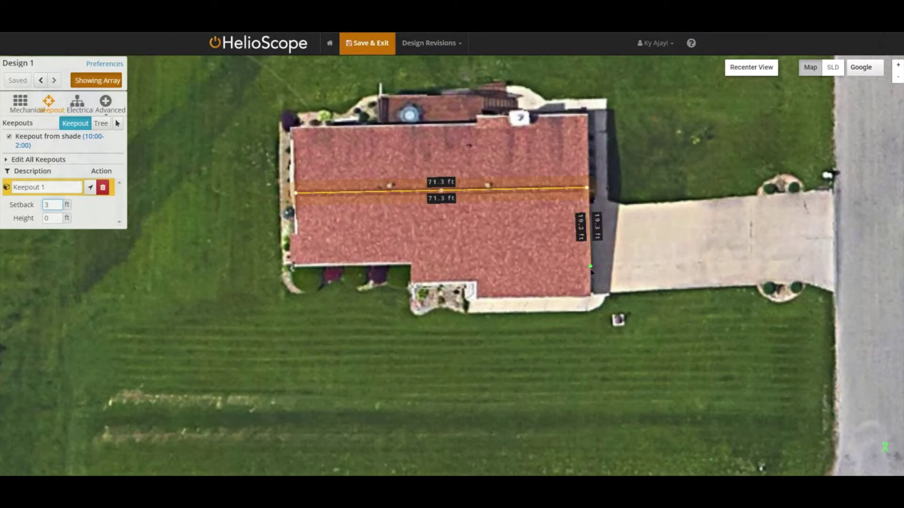
double_click(591, 296)
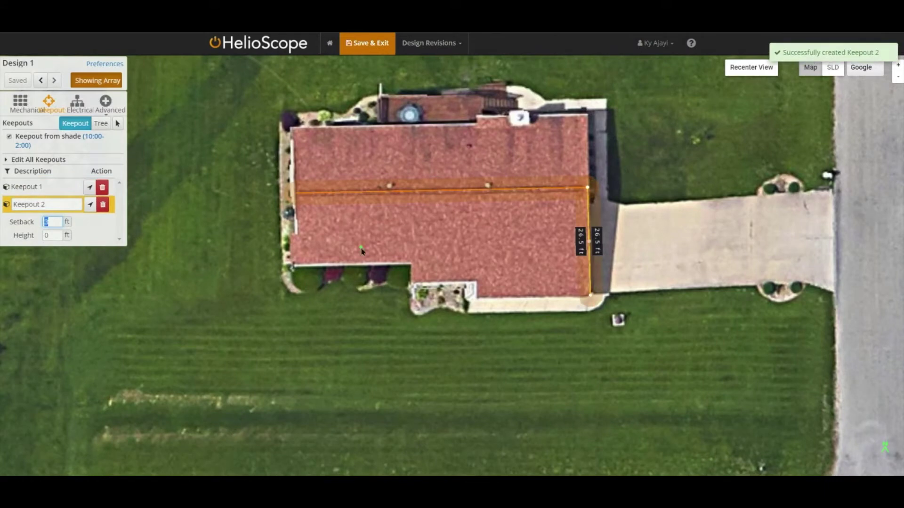
click(296, 193)
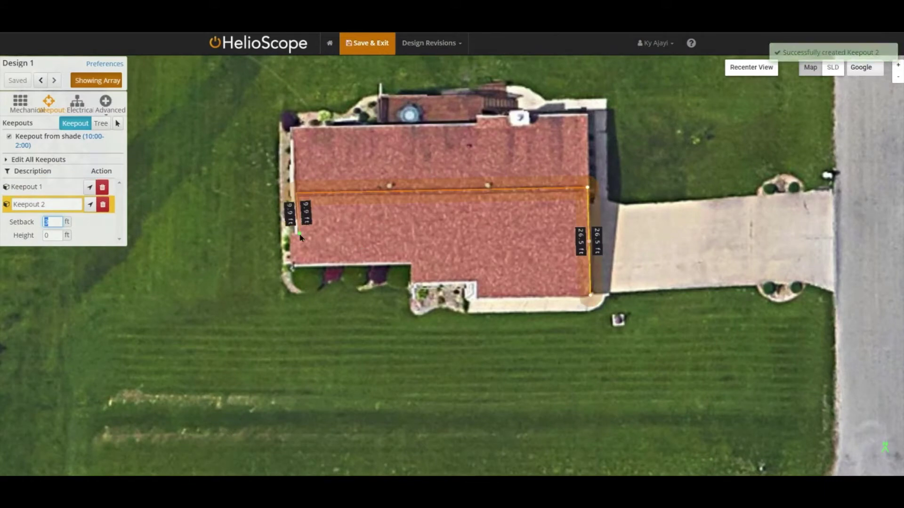
click(298, 234)
double_click(298, 236)
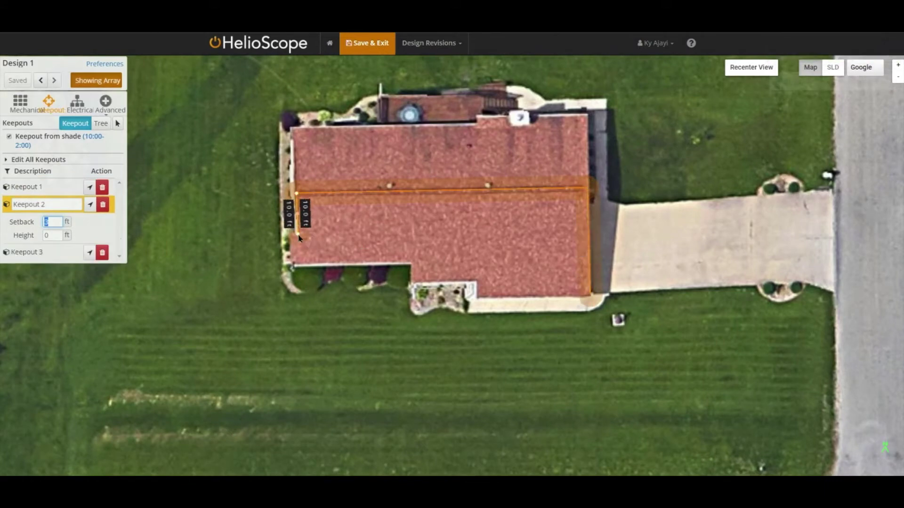
double_click(292, 264)
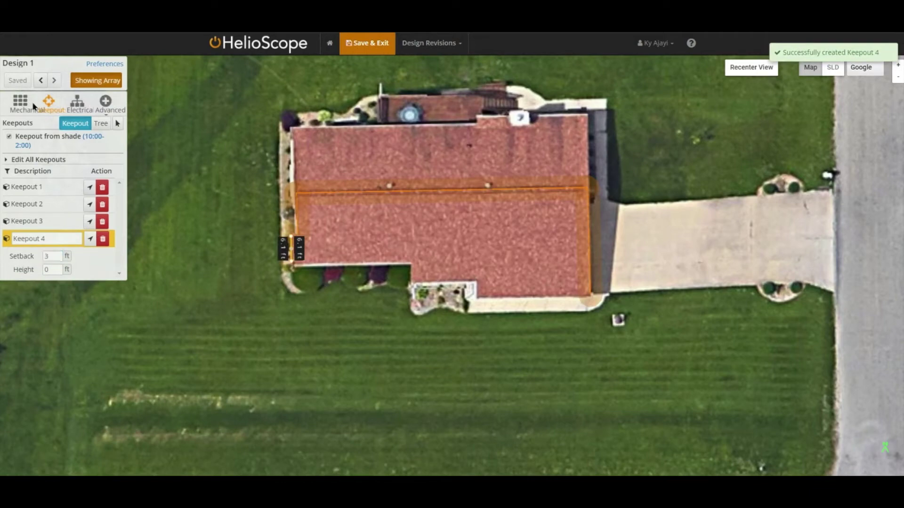
Step: Draw a field segment around the south roof face, about 71.4 ft along the ridge and 26.4 ft along the east edge, following the stepped eave
click(32, 107)
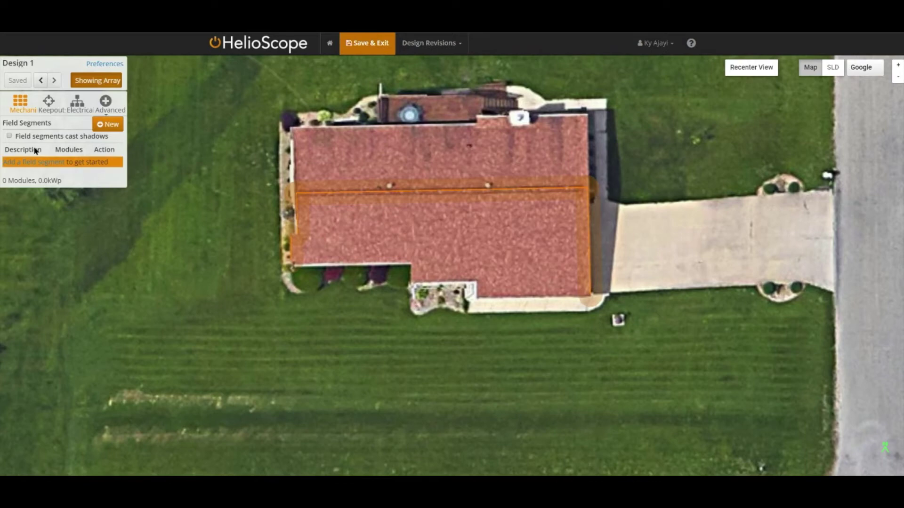
click(107, 127)
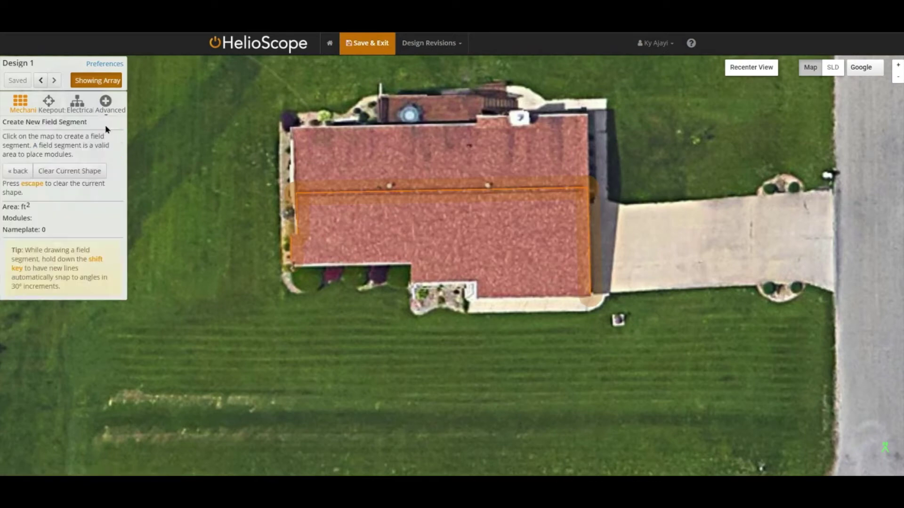
click(296, 193)
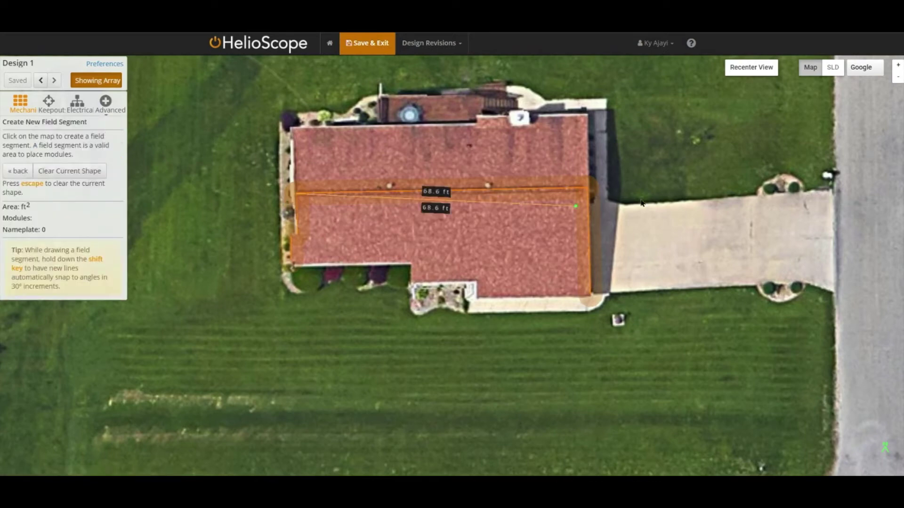
click(588, 190)
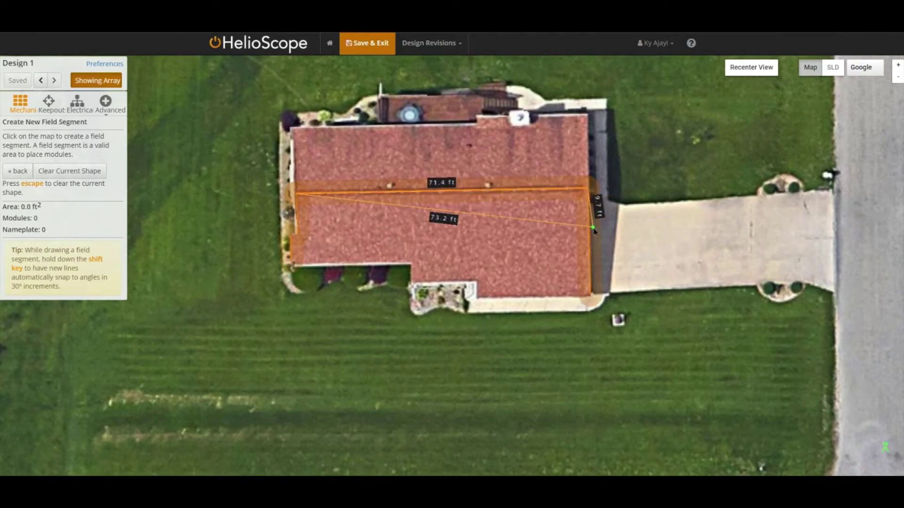
click(590, 293)
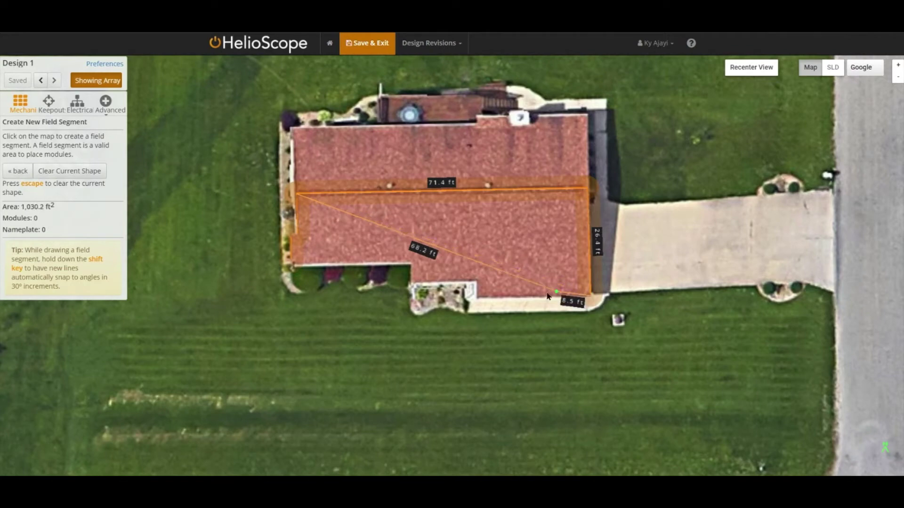
click(477, 297)
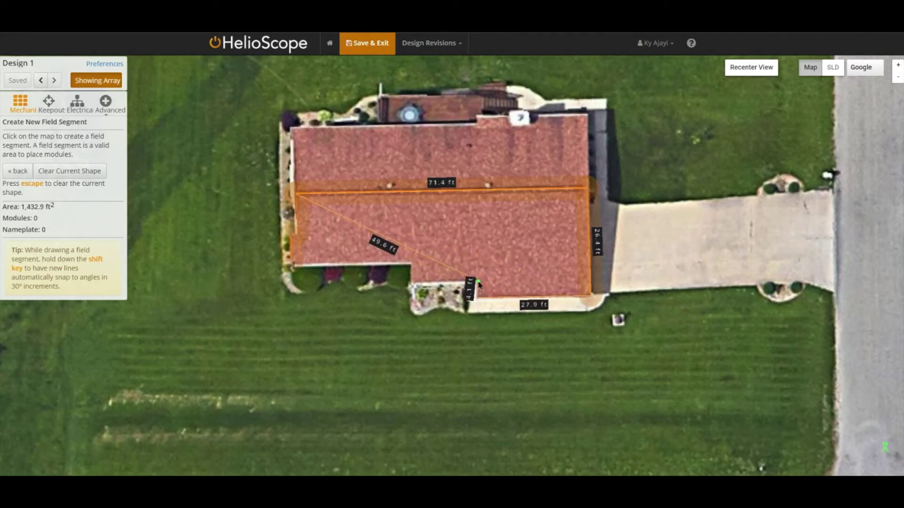
click(476, 279)
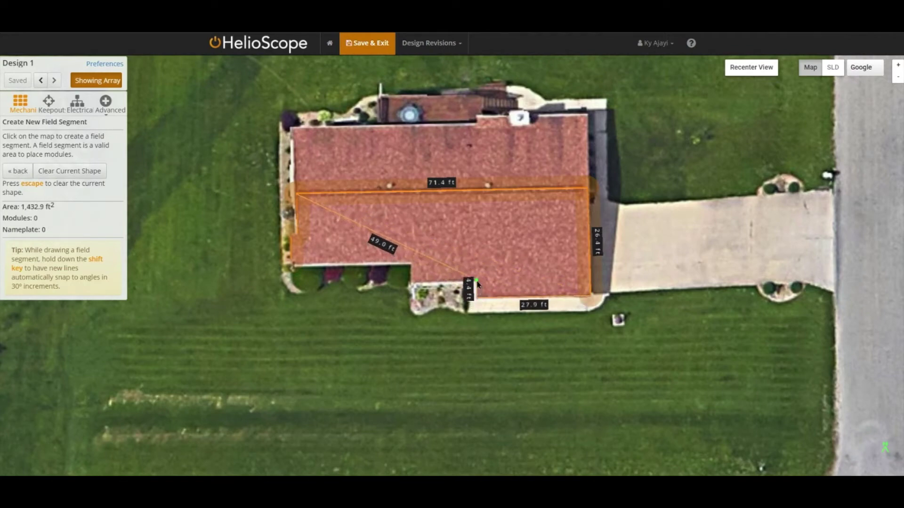
click(411, 283)
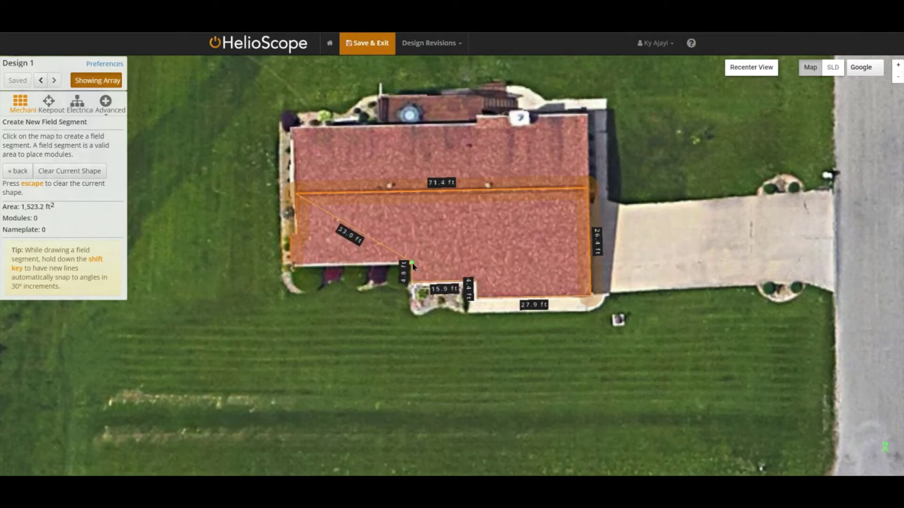
click(412, 263)
click(292, 265)
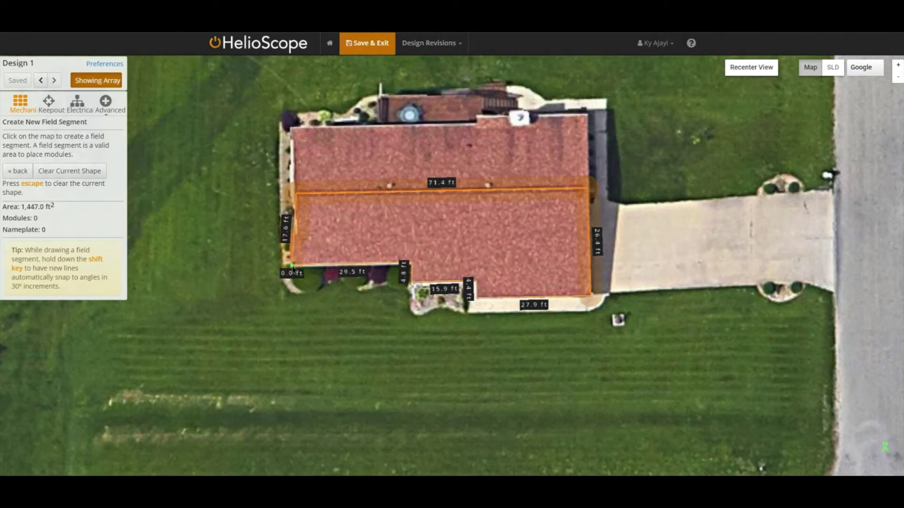
click(291, 238)
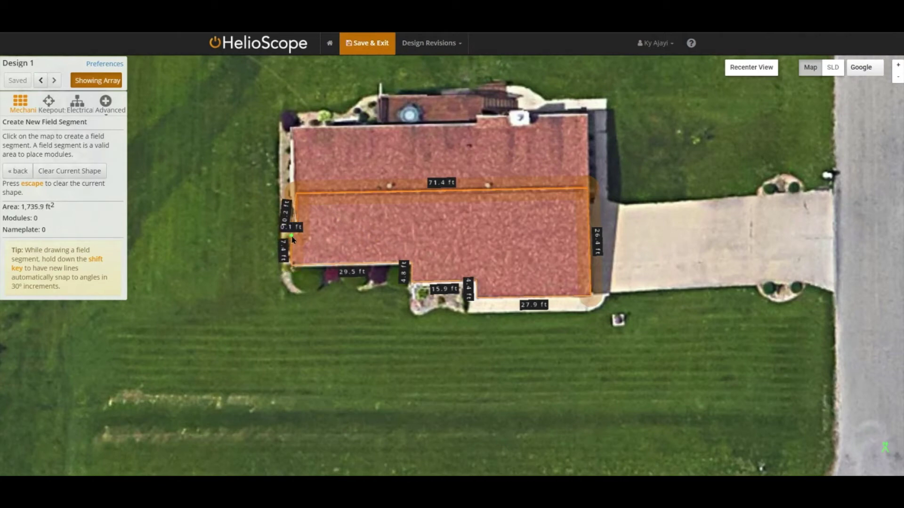
click(297, 236)
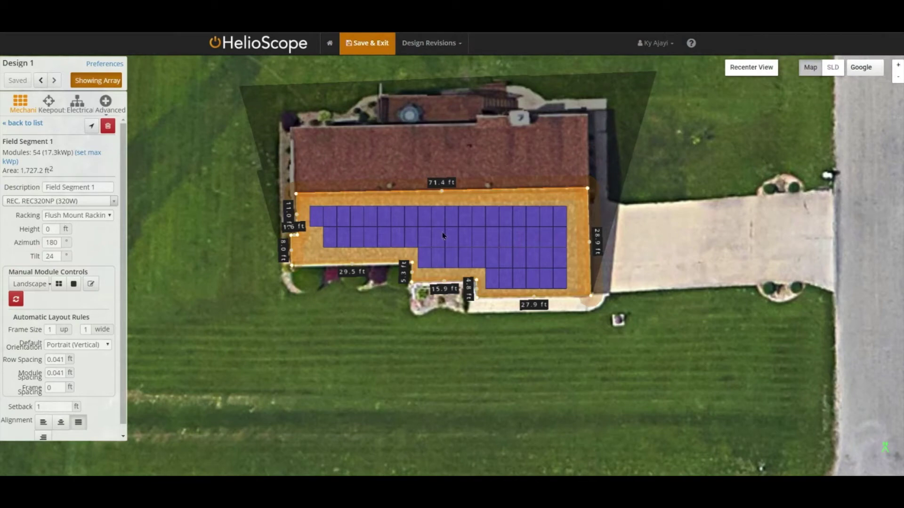
Step: Set the field segment's ridge line as its top edge and its height to 12 ft
click(441, 187)
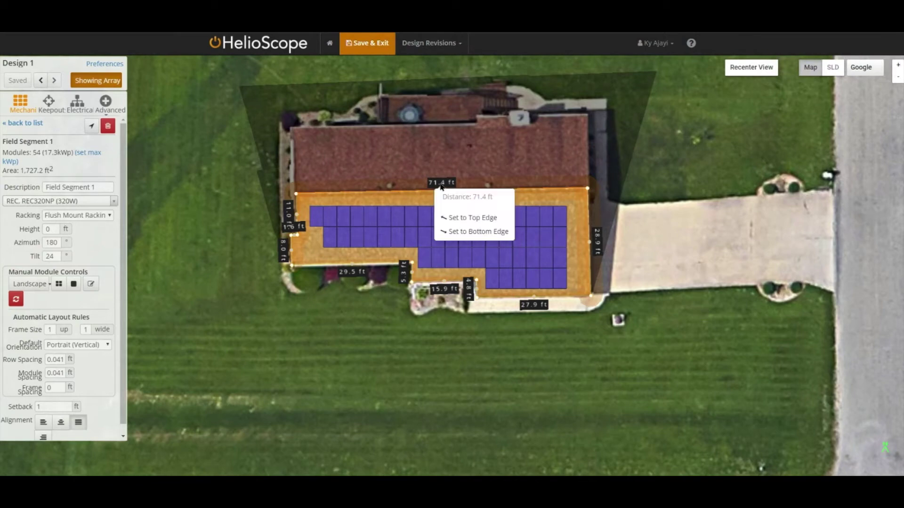
click(456, 218)
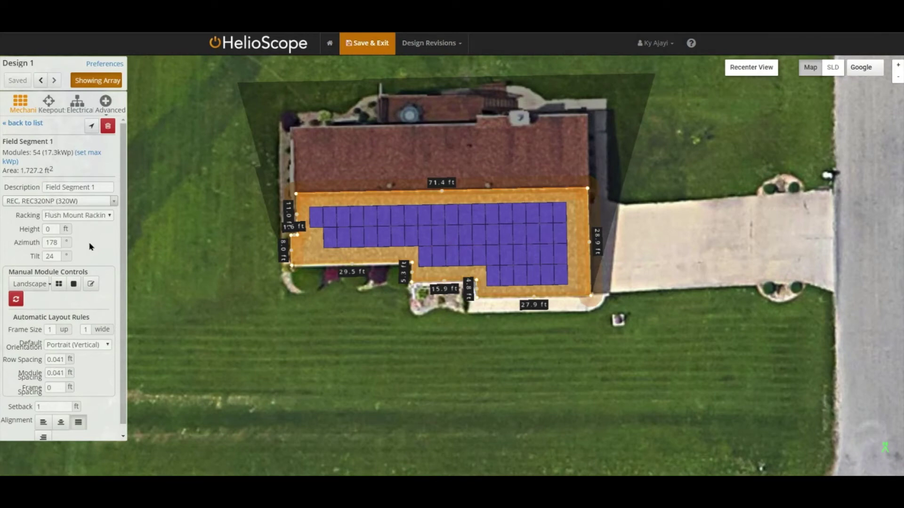
scroll(480, 358, down, 1)
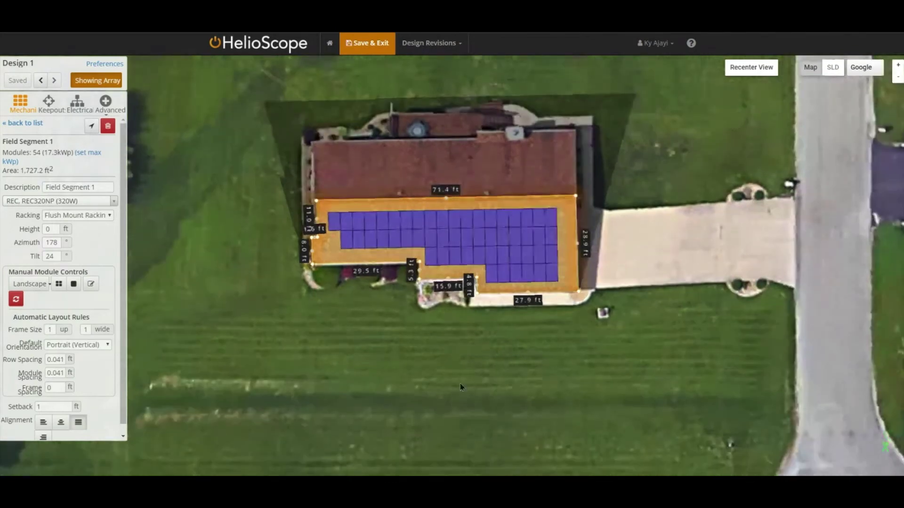
drag(478, 355, 466, 332)
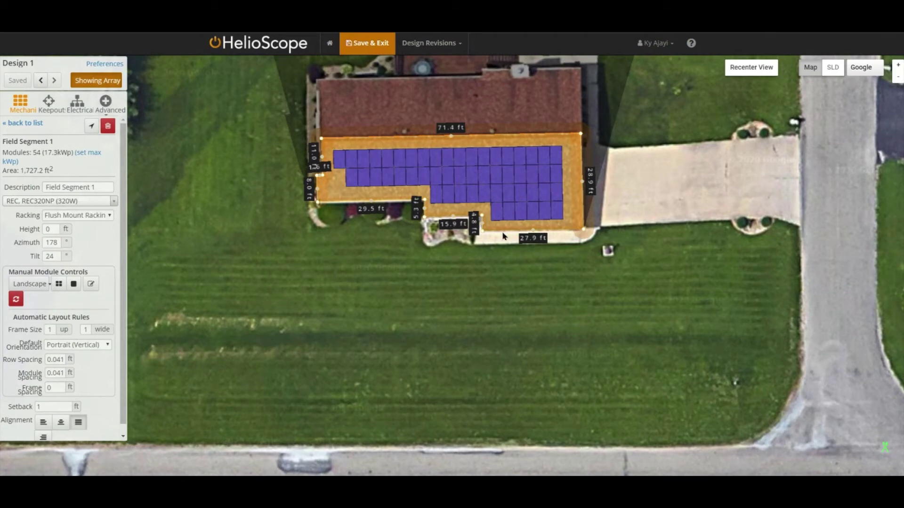
double_click(46, 230)
text(12)
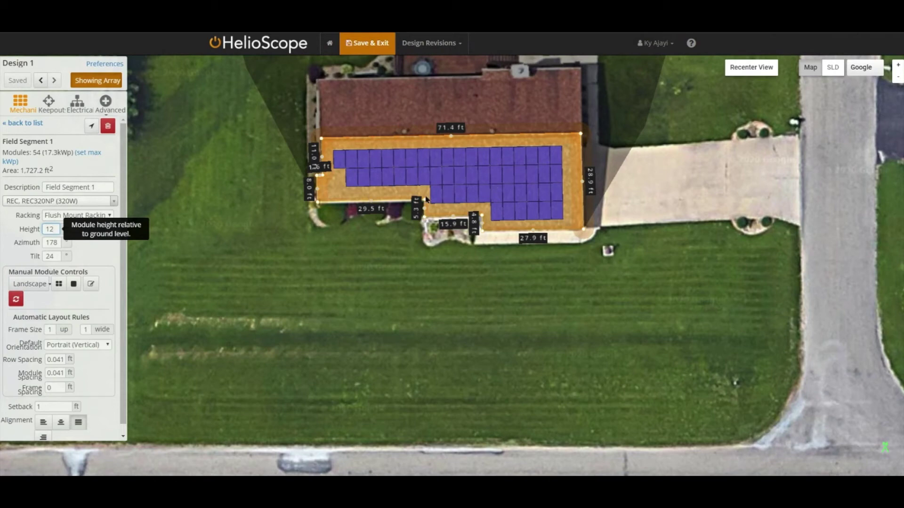
Step: Examine the field segment's edge setback, module count and nameplate power against the module layout on the roof
scroll(94, 320, down, 1)
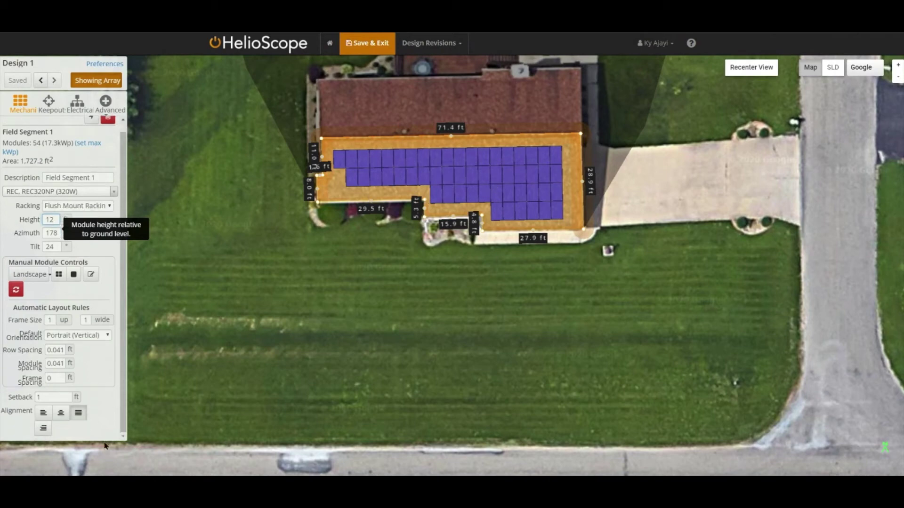
click(56, 398)
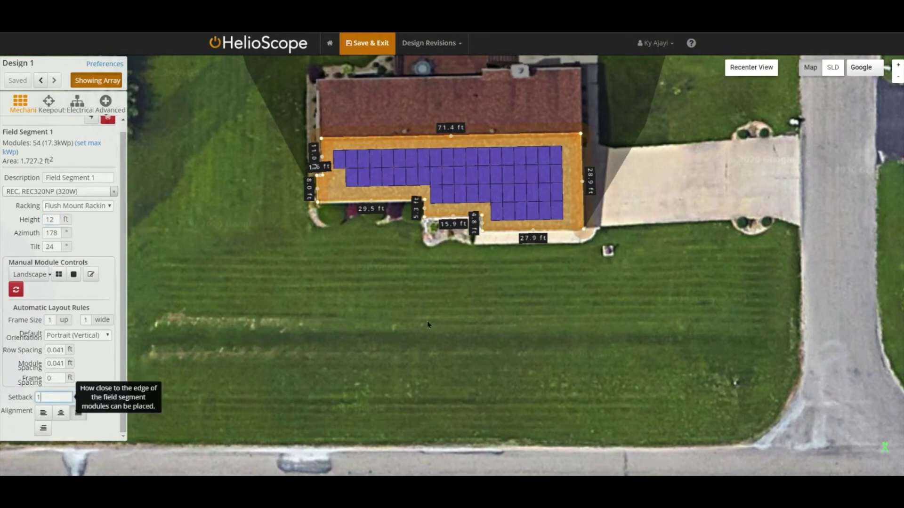
scroll(372, 208, up, 2)
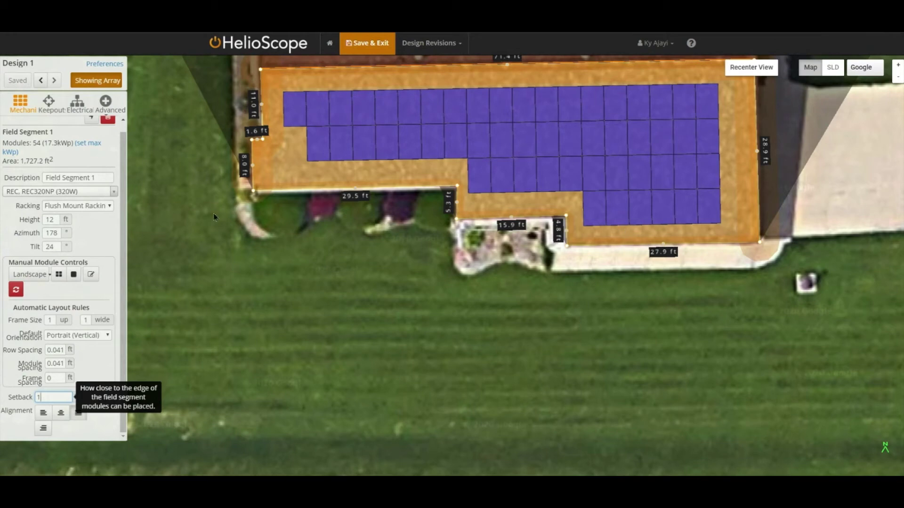
scroll(198, 213, down, 3)
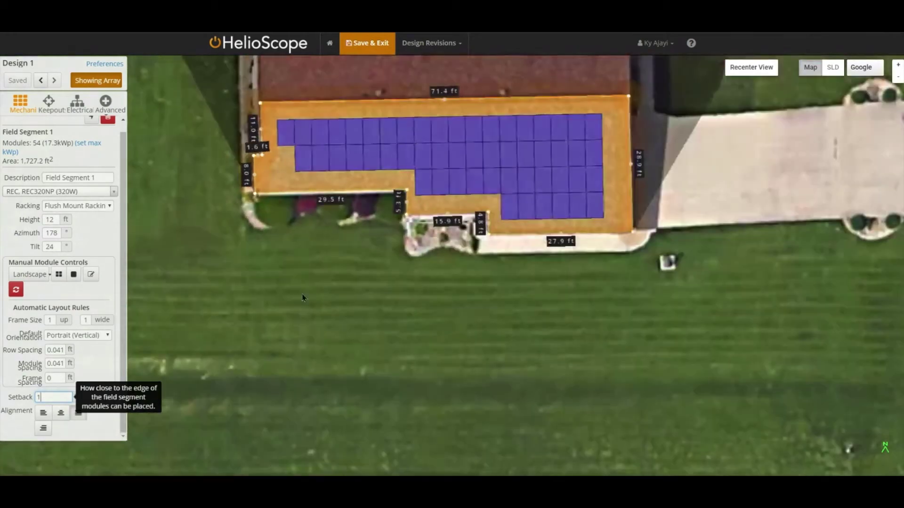
drag(290, 303, 293, 316)
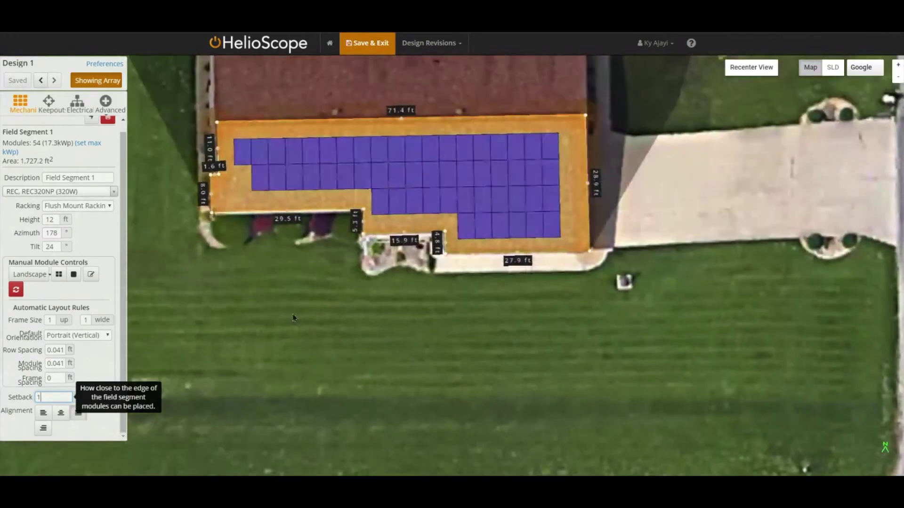
double_click(38, 142)
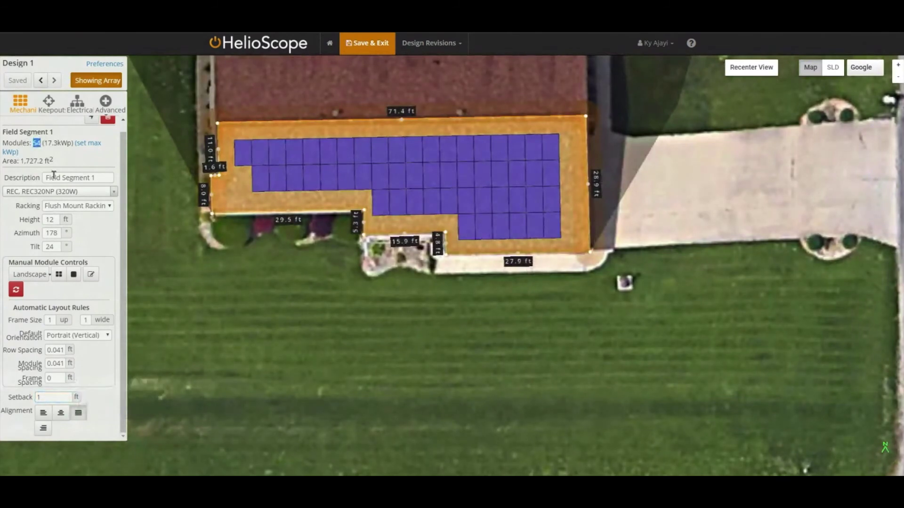
drag(44, 143, 67, 142)
click(68, 164)
drag(329, 254, 368, 262)
scroll(380, 301, down, 1)
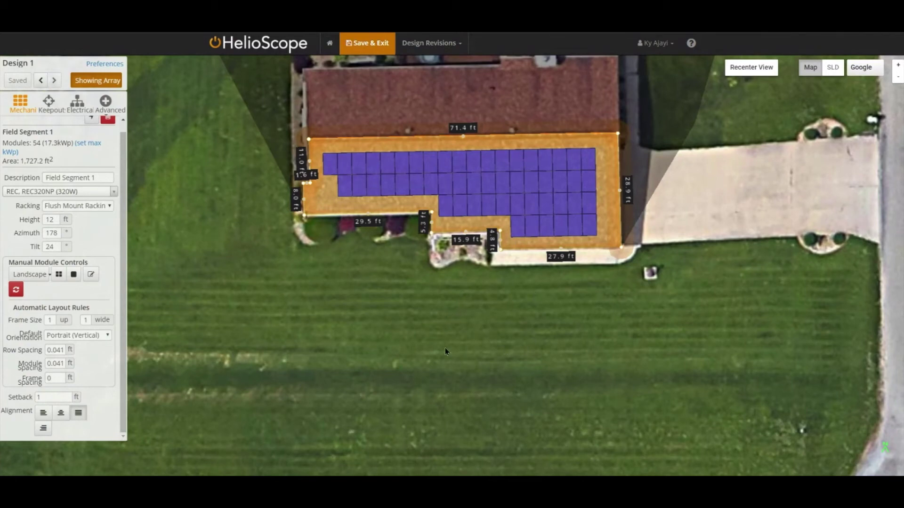
Step: Set the field segment's module tilt to 28°
drag(472, 354, 415, 294)
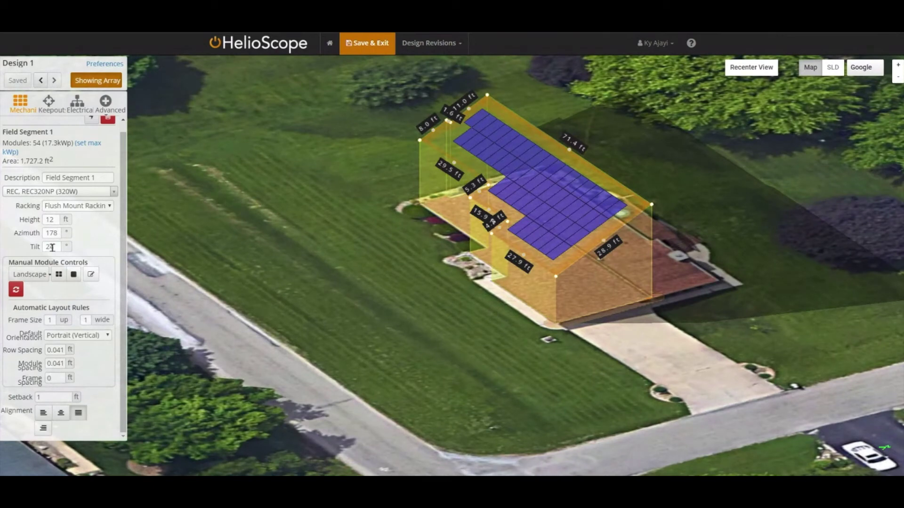
drag(53, 248, 41, 249)
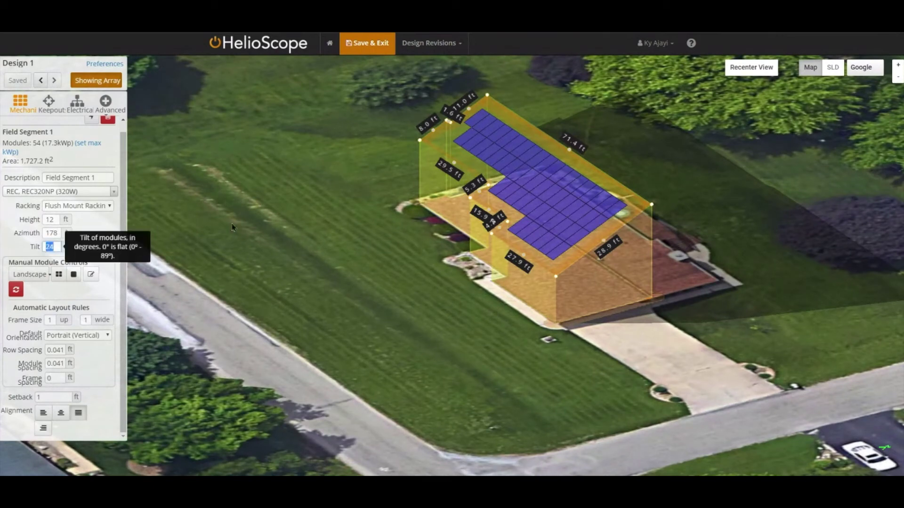
text(28)
click(589, 262)
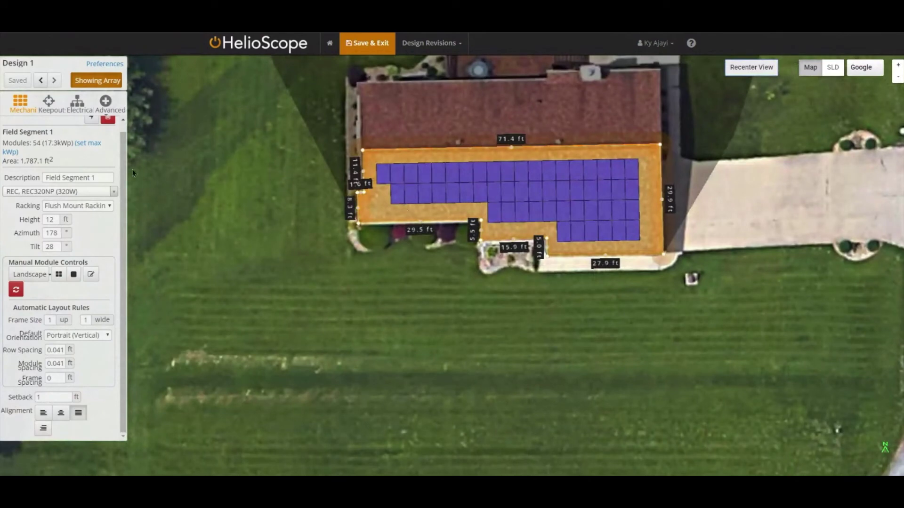
scroll(198, 201, down, 1)
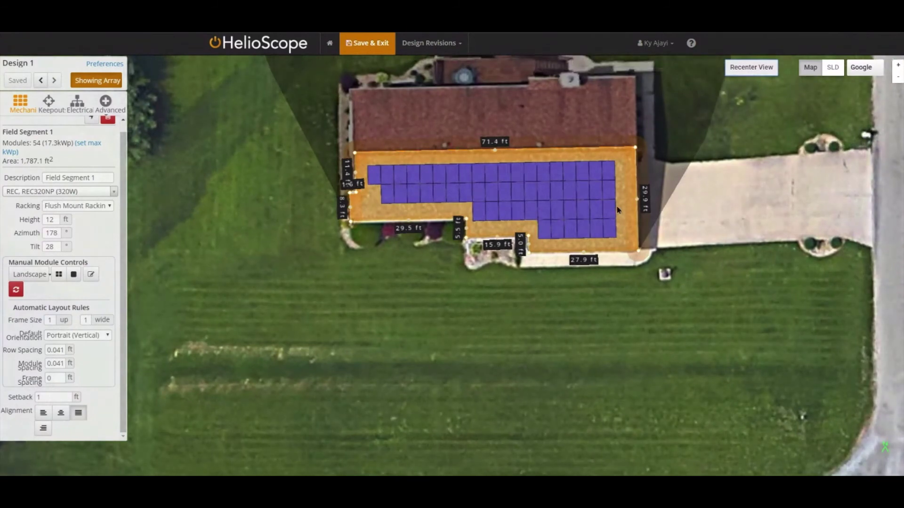
drag(675, 173, 665, 190)
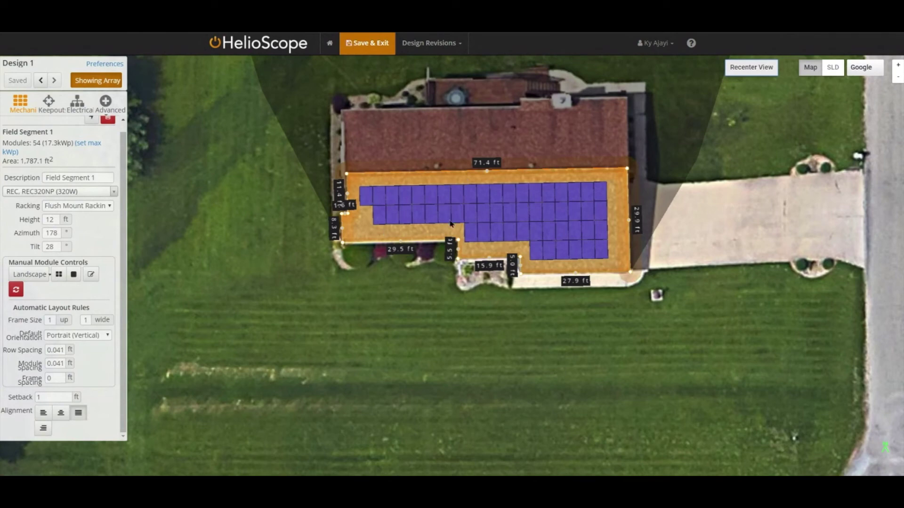
Step: Assign the SMA Sunny Boy 7.7-US (240V) inverter to the roof array's wiring zone
click(76, 109)
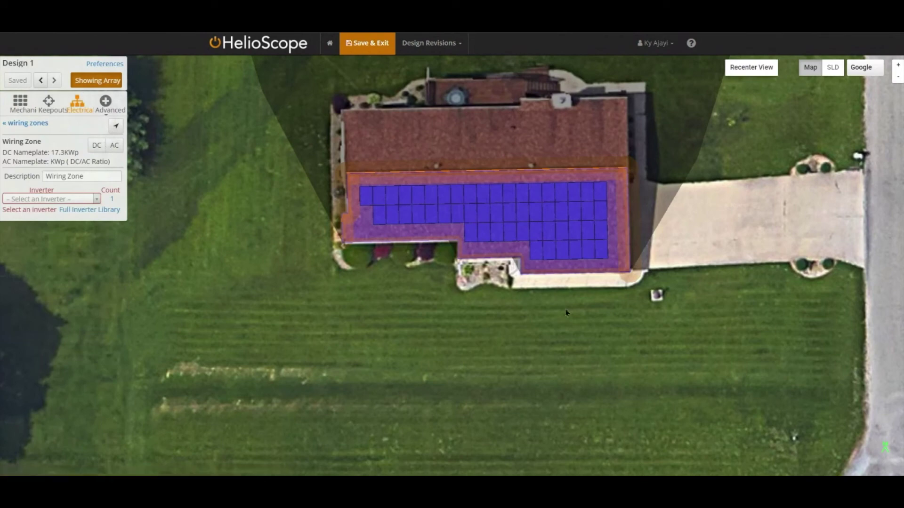
drag(485, 377, 482, 313)
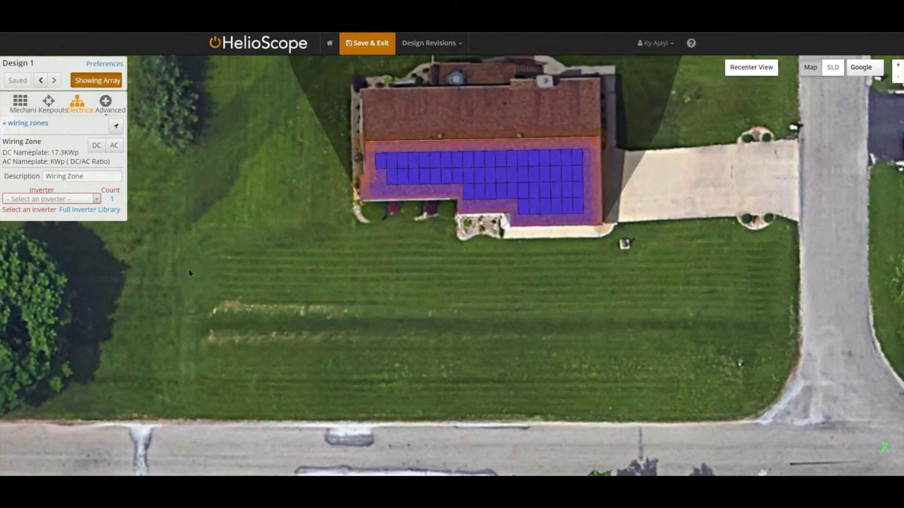
click(98, 201)
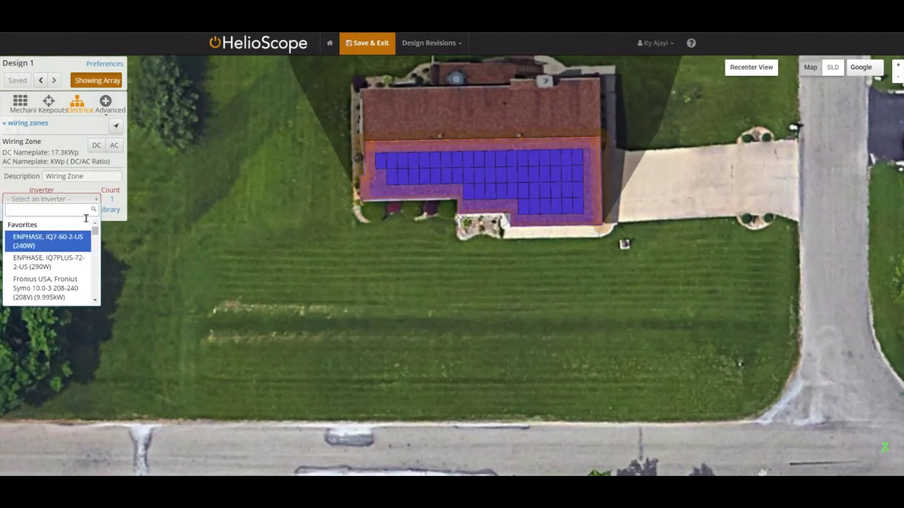
scroll(59, 258, down, 3)
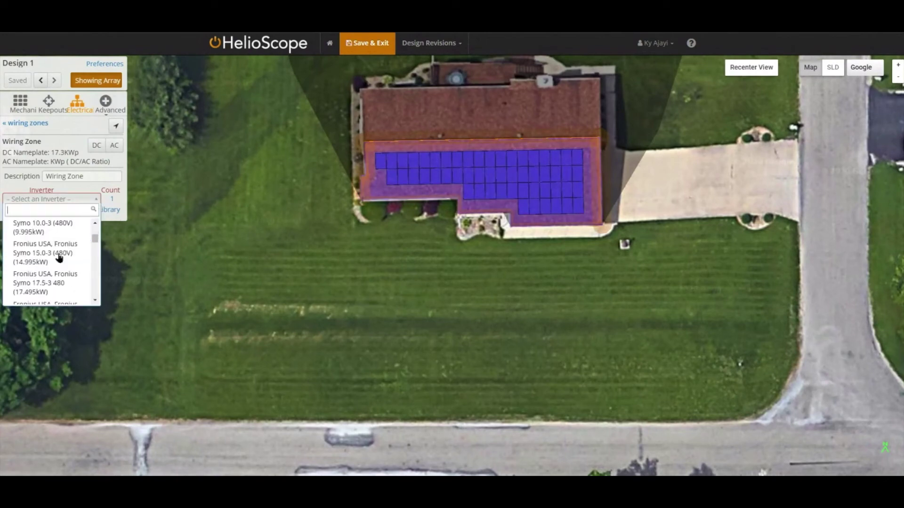
scroll(59, 258, down, 2)
scroll(59, 258, down, 2)
scroll(59, 257, down, 4)
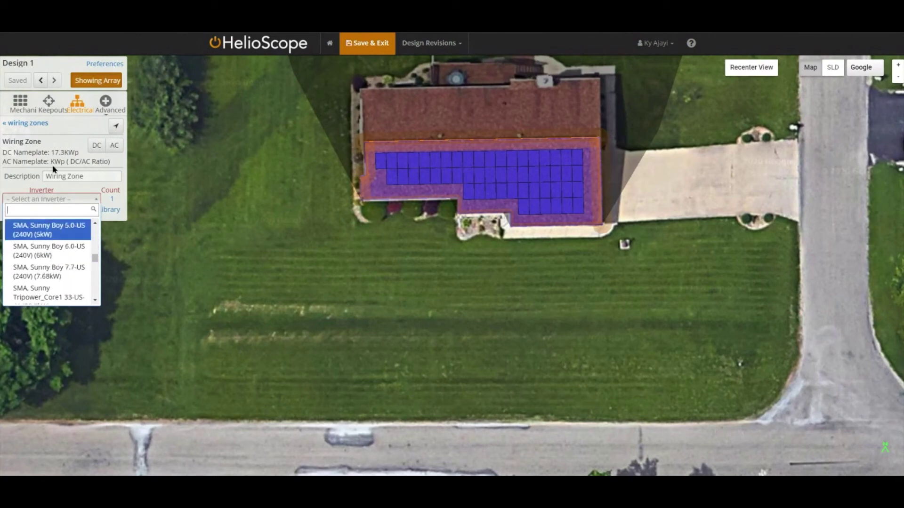
click(49, 274)
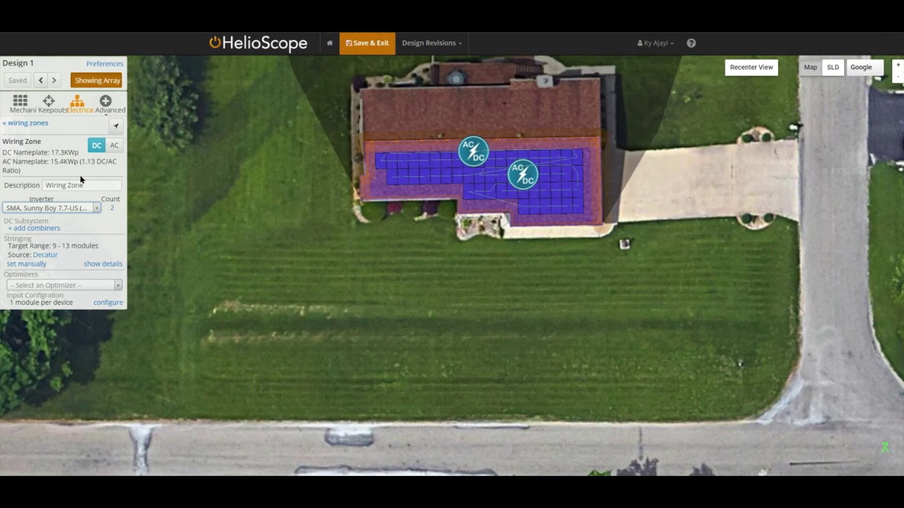
drag(689, 216, 665, 269)
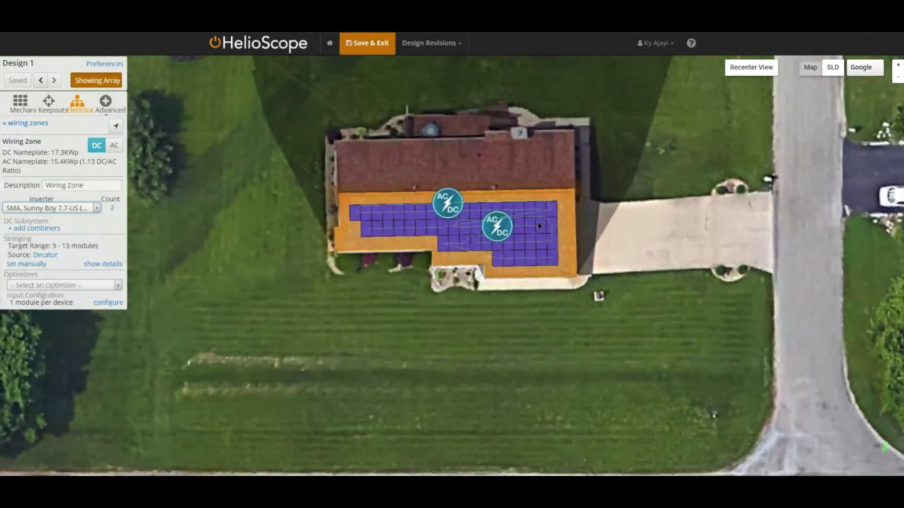
Step: Move both inverters off the roof array to the west side of the house, one above the other
drag(448, 206, 327, 174)
drag(495, 225, 323, 196)
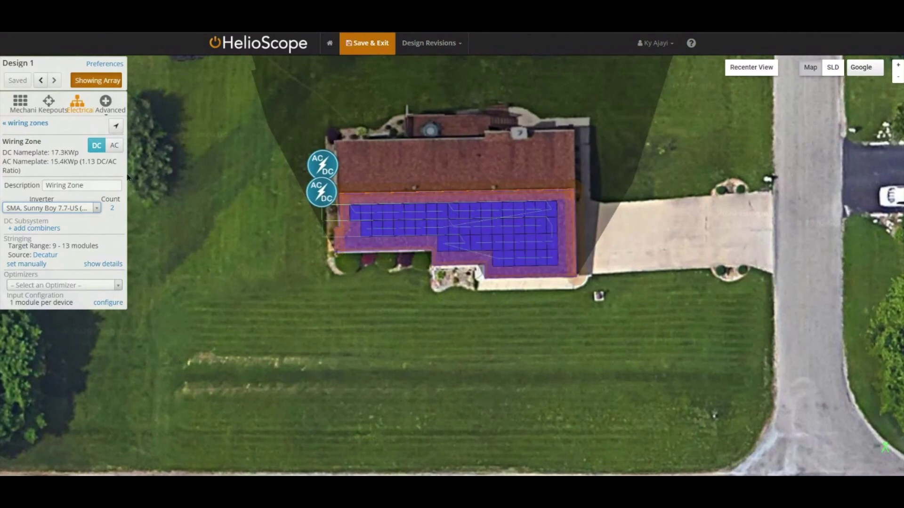
Step: Add an AC configuration to the wiring zone with its interconnection point and AC panel placed beside the inverters, and save and exit the design
click(114, 145)
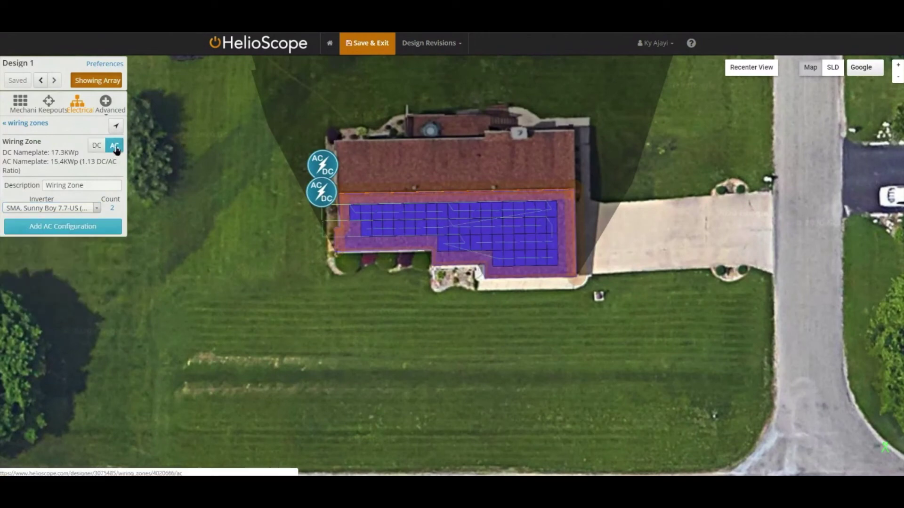
click(96, 227)
drag(430, 213, 309, 155)
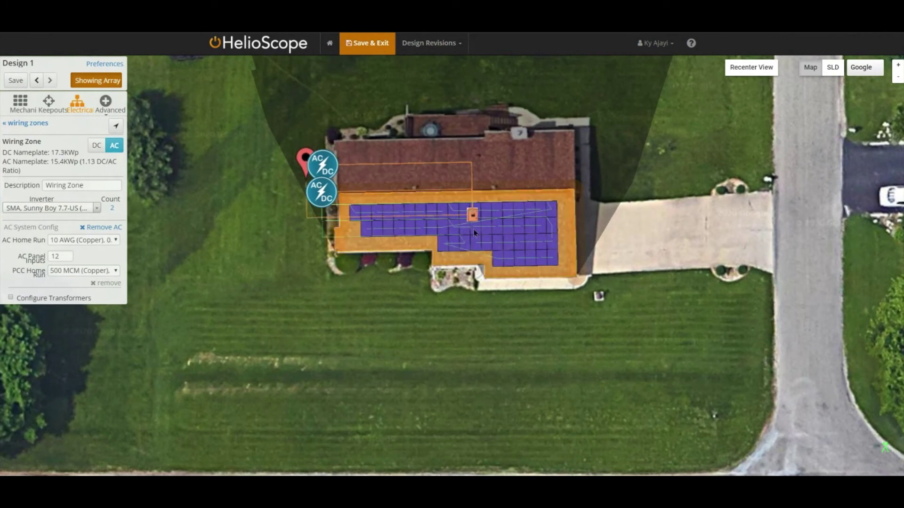
mouse_move(472, 216)
mouse_down()
mouse_move(426, 195)
mouse_move(343, 184)
mouse_up()
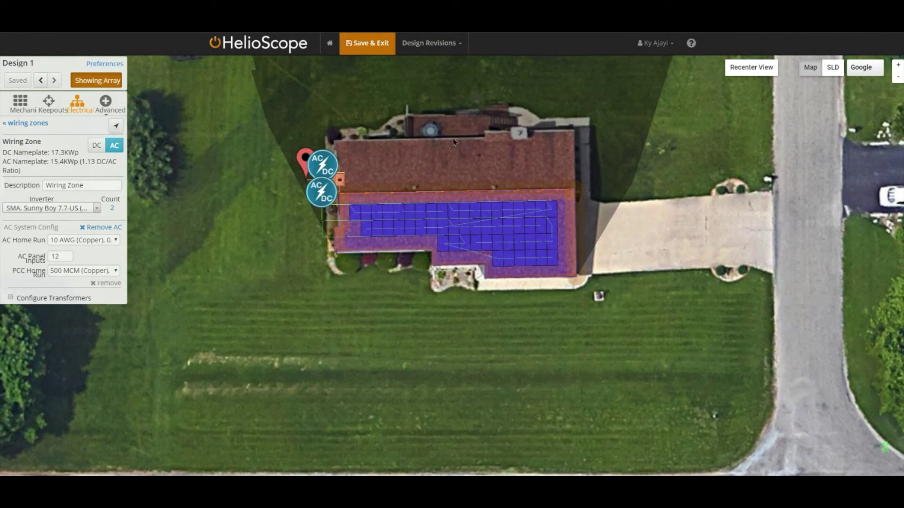
click(369, 47)
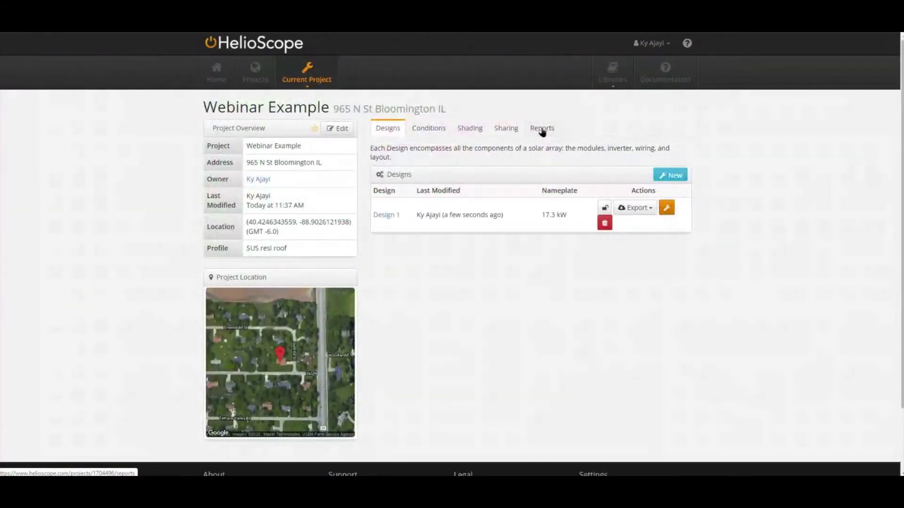
Step: Simulate Design 1 under the Central Illinois, Peoria Greater Peoria and Univ of Illinois condition sets and show the results as energy
click(539, 128)
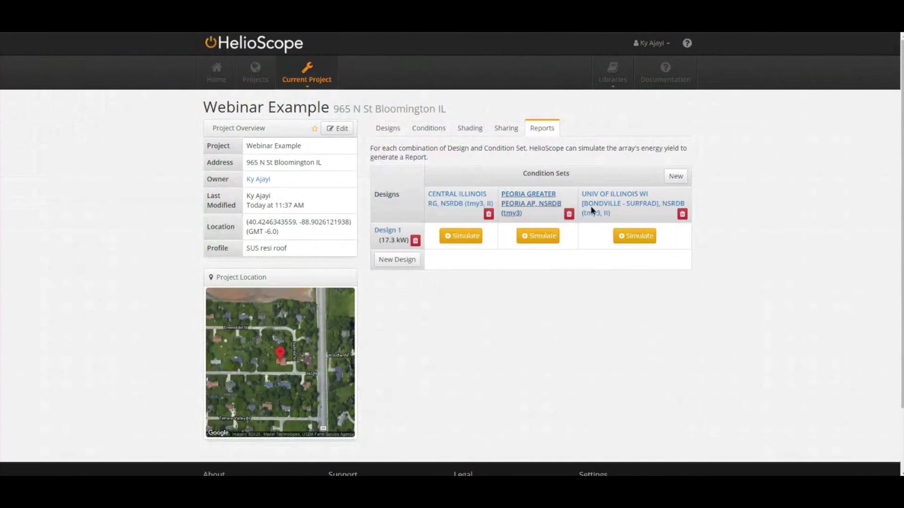
click(451, 236)
click(536, 237)
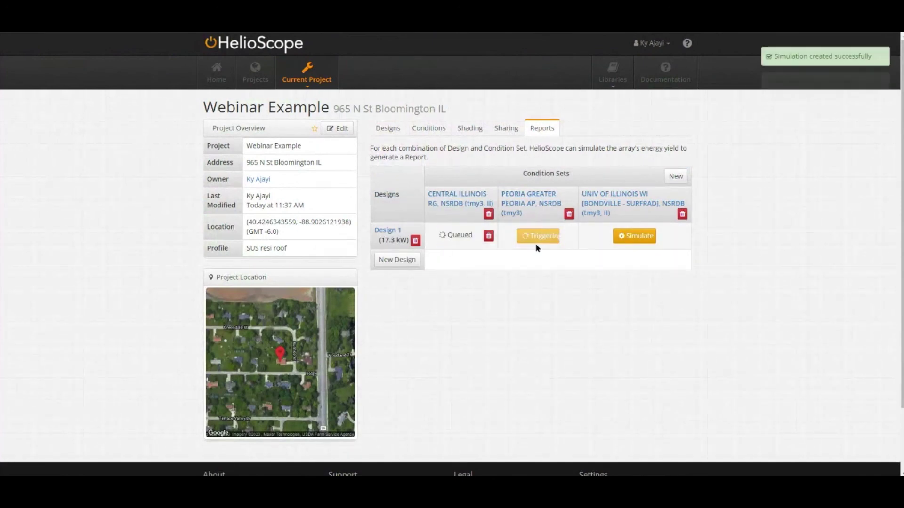
click(633, 237)
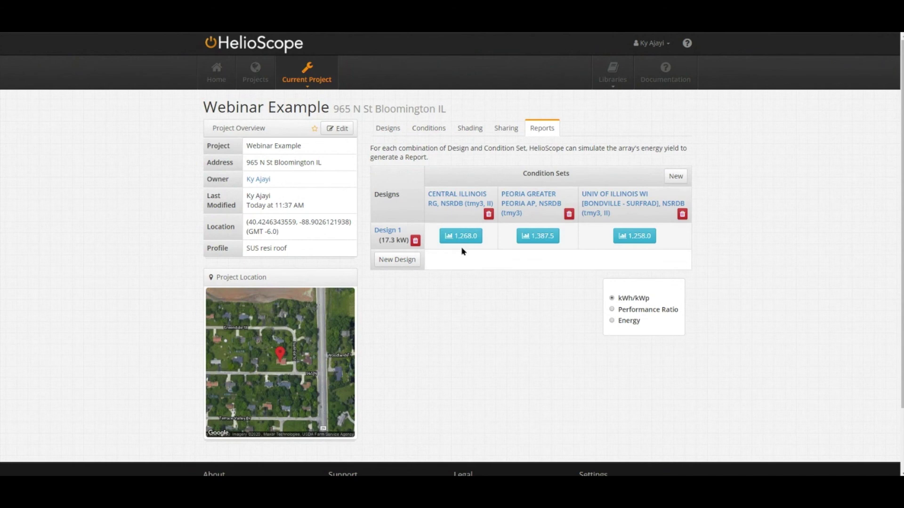
click(633, 322)
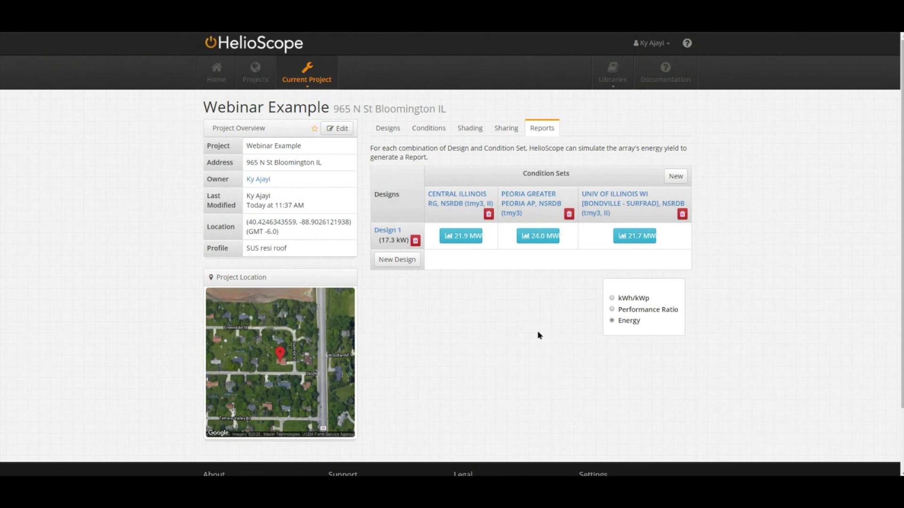
Step: Reopen Design 1 from the project's designs for editing in the Designer
click(387, 129)
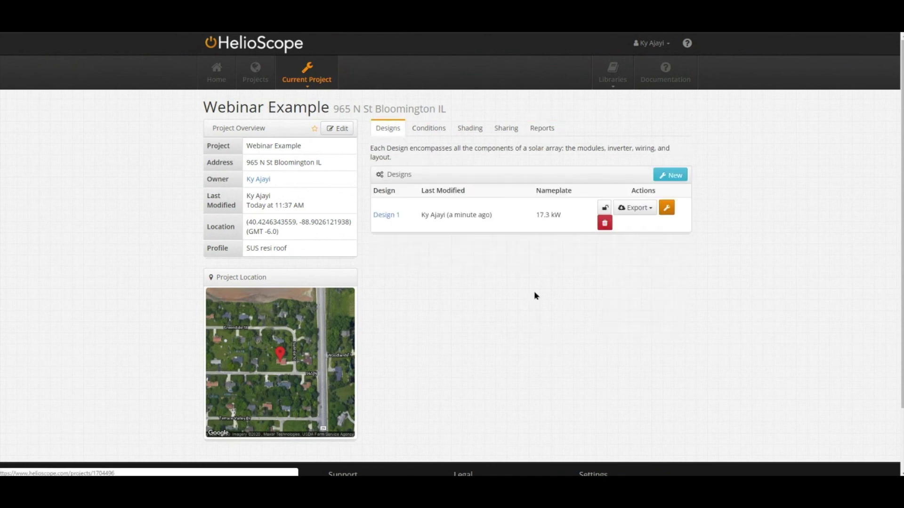
click(667, 208)
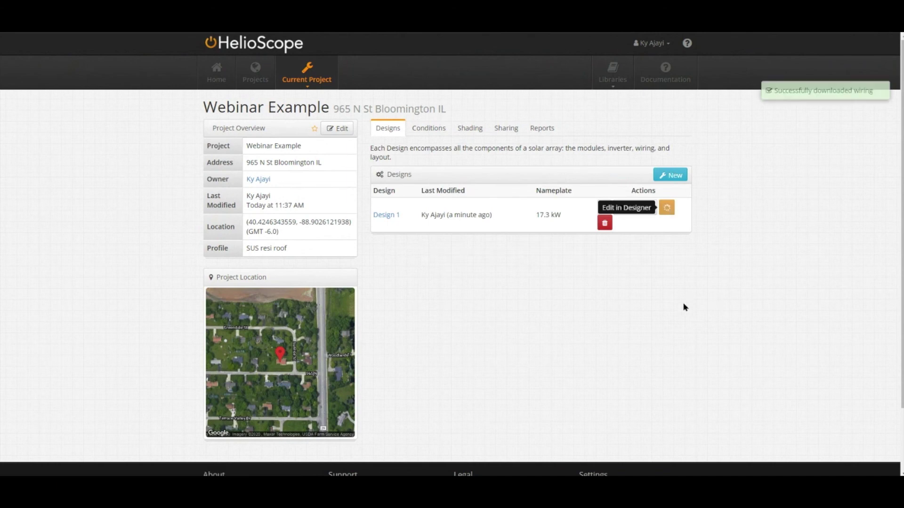